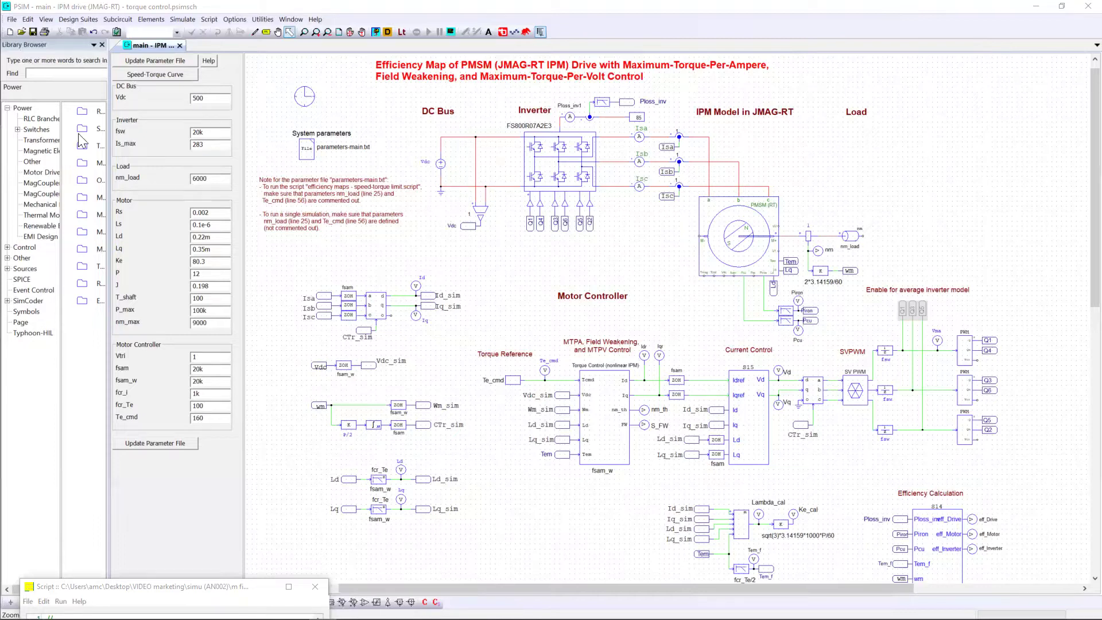
click(98, 20)
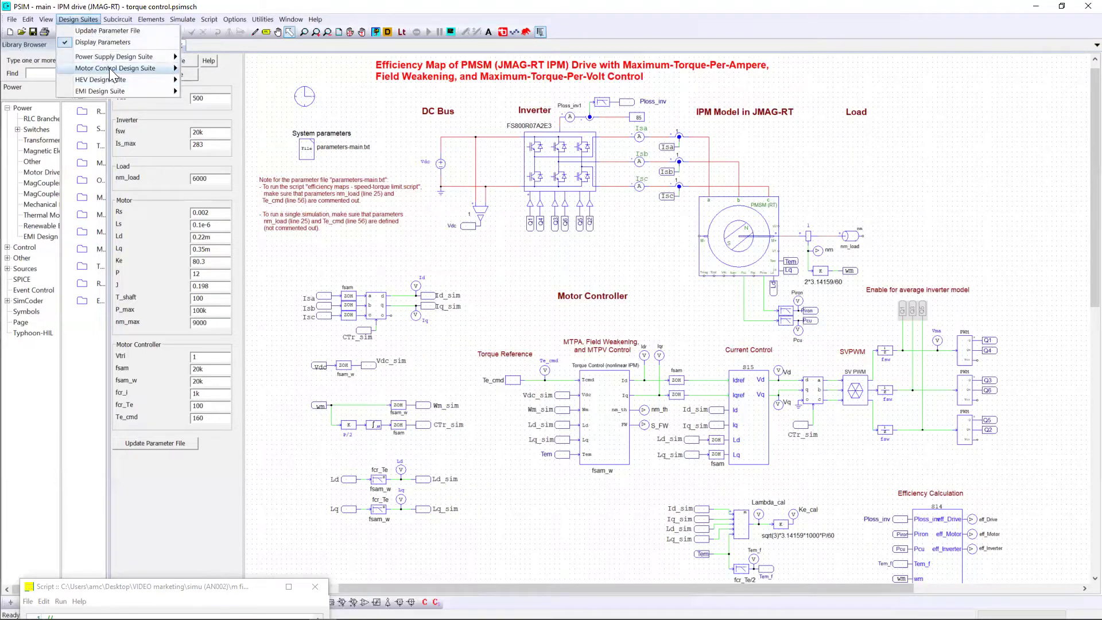
mouse_move(144, 80)
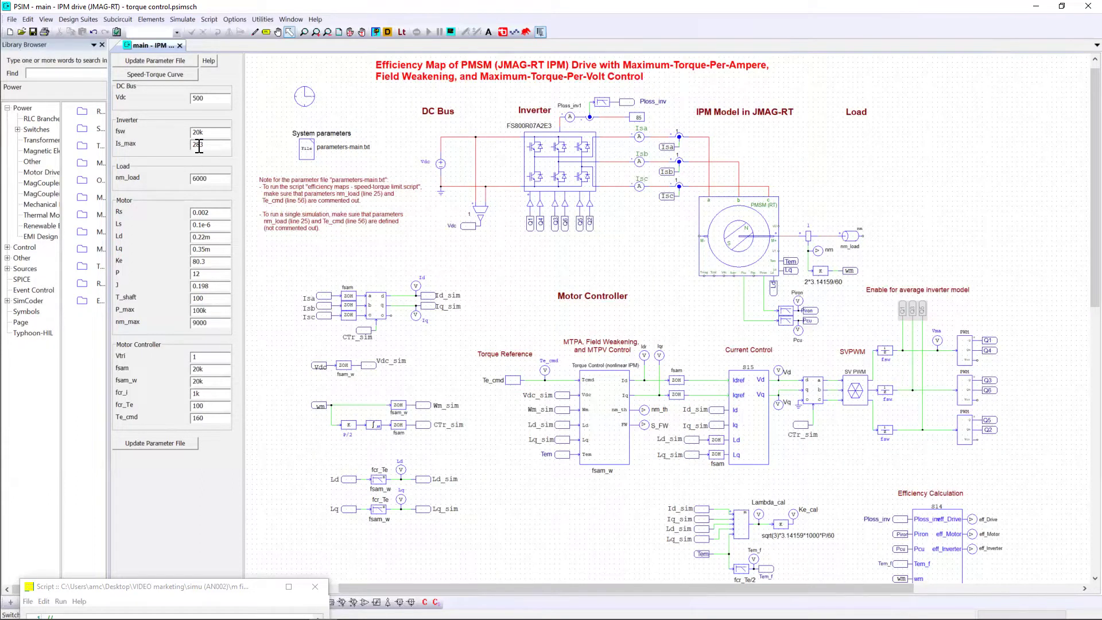
Step: Review the DC bus, inverter and load parameters, and look at the parameters-main.txt file in the schematic
double_click(210, 97)
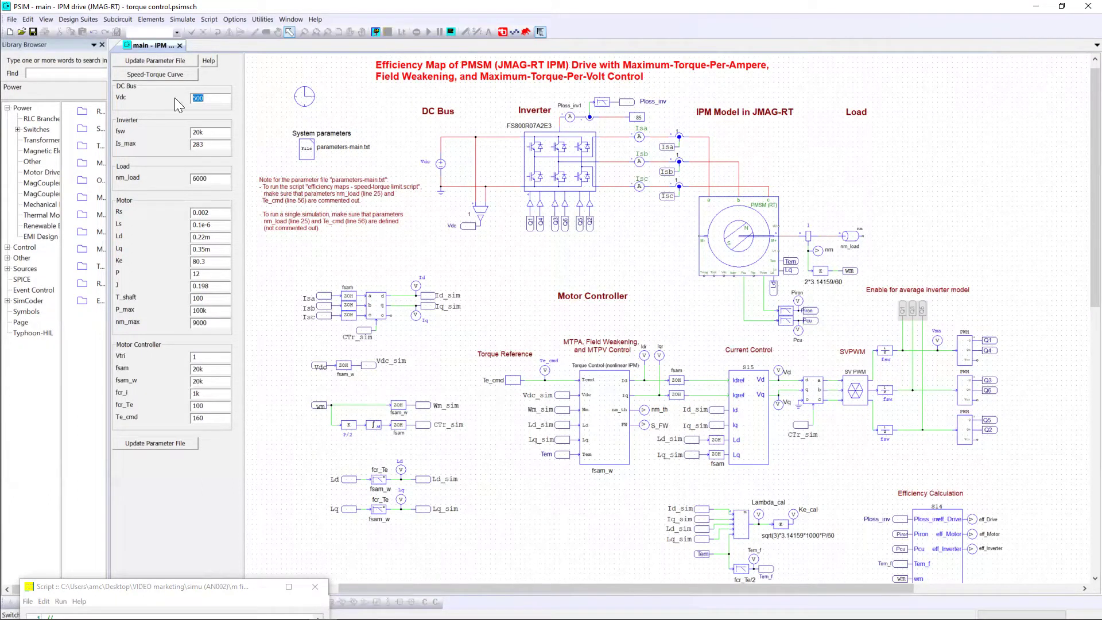
double_click(201, 132)
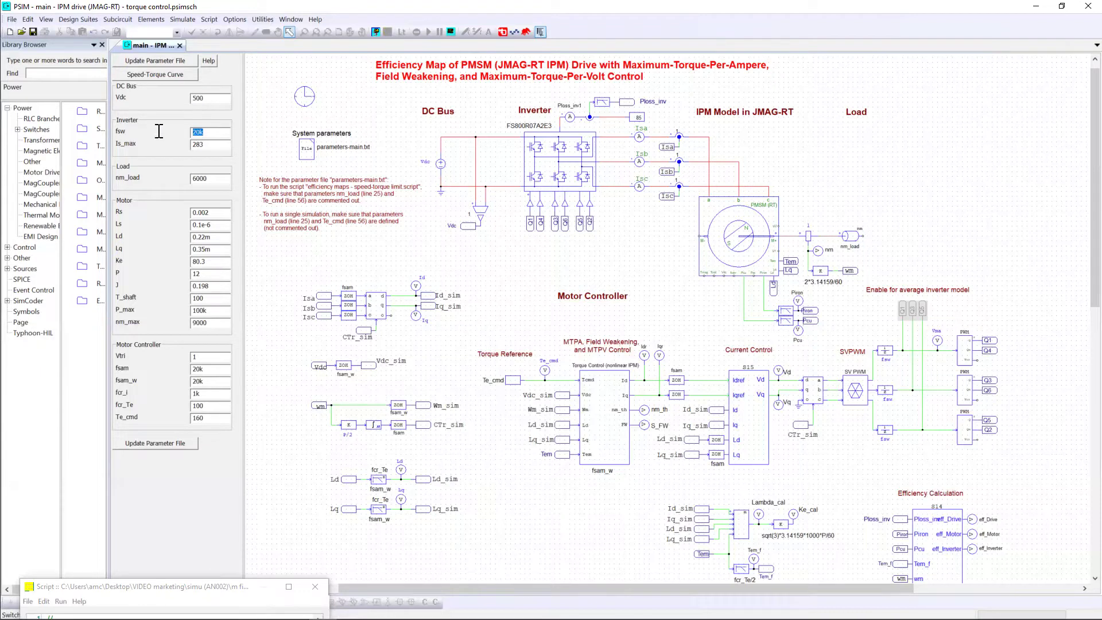
double_click(199, 144)
double_click(204, 178)
double_click(311, 151)
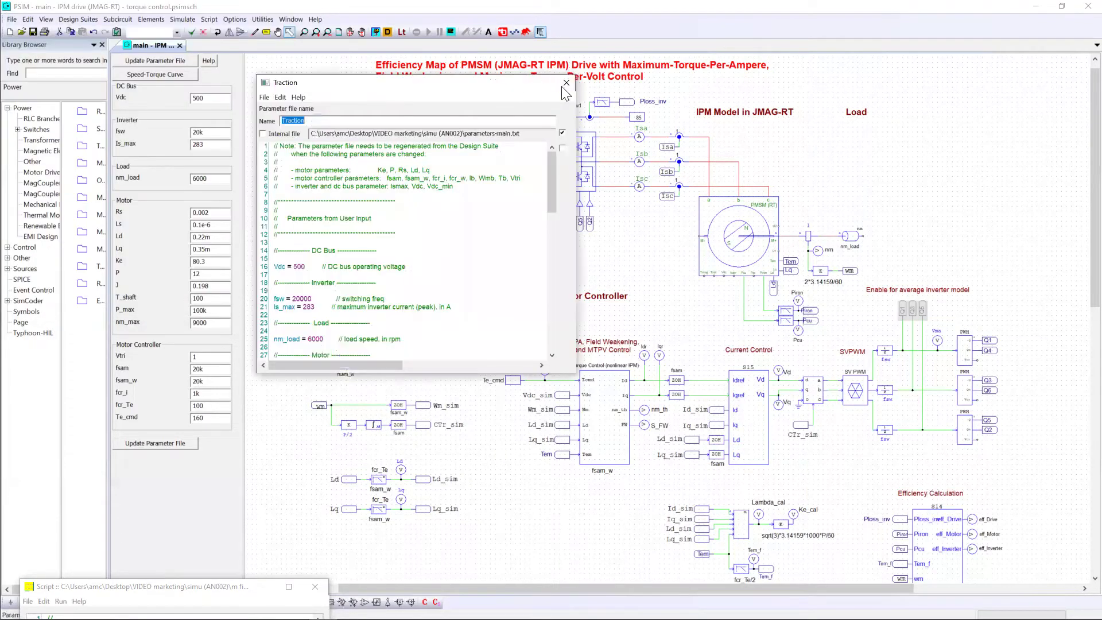
click(565, 82)
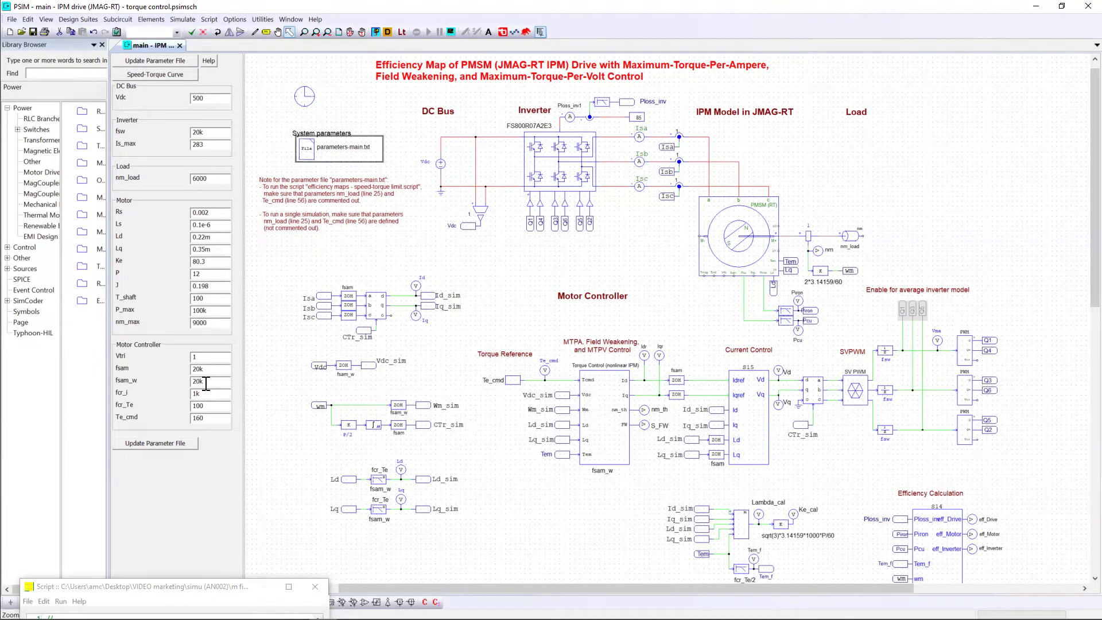
Step: Examine the switching frequency, the motor controller's sampling and crossover frequencies, the Vma probe and the Vtri carrier parameter
click(201, 133)
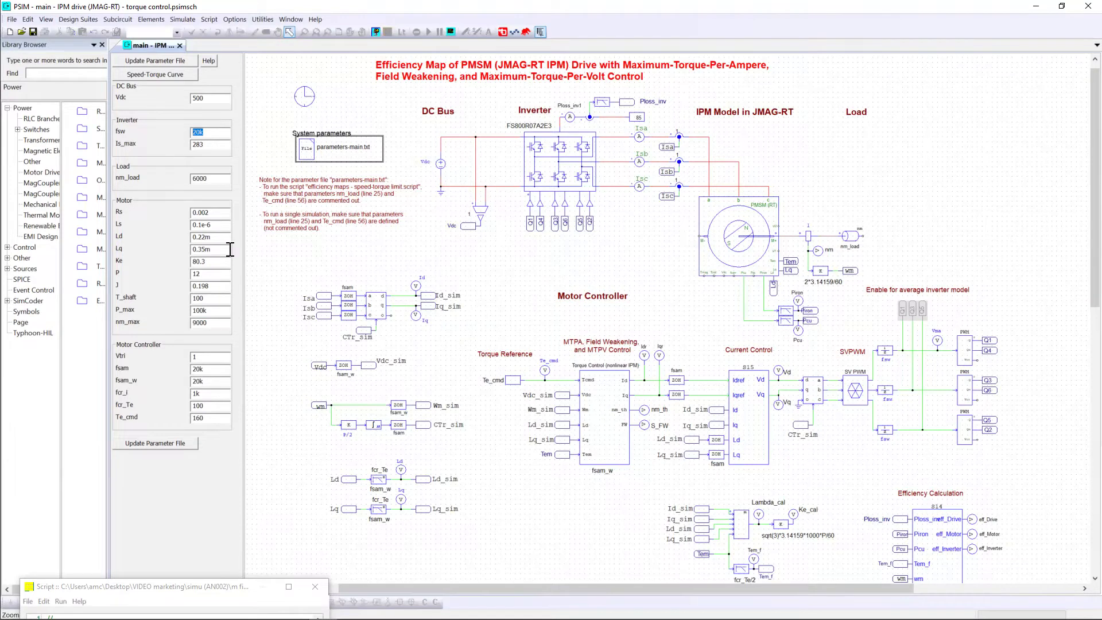
click(223, 369)
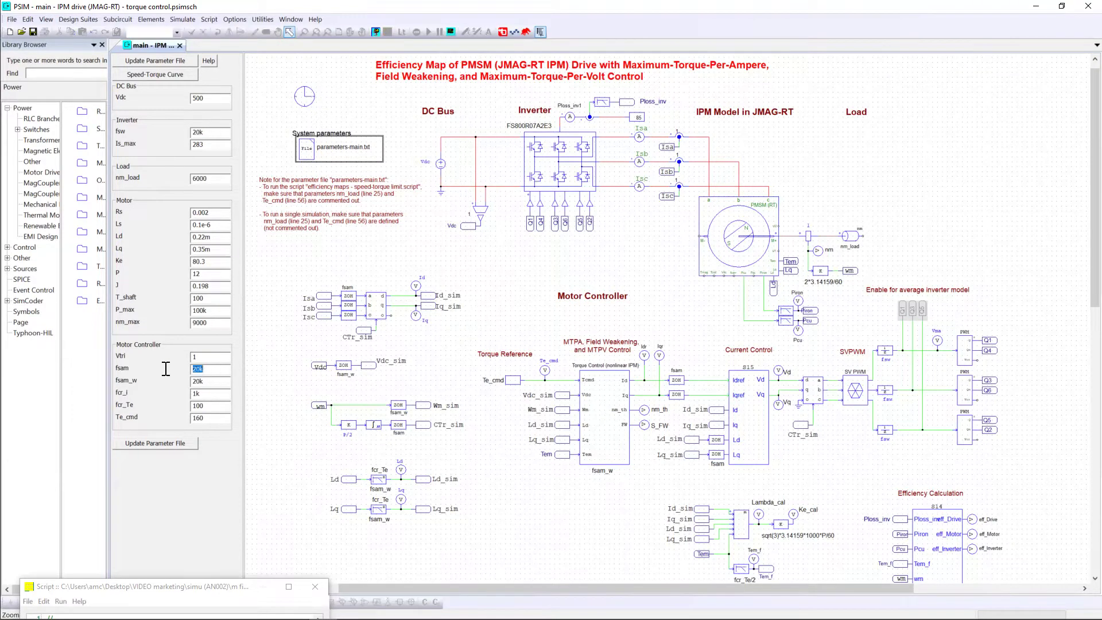
click(208, 381)
click(209, 395)
drag(212, 371, 187, 370)
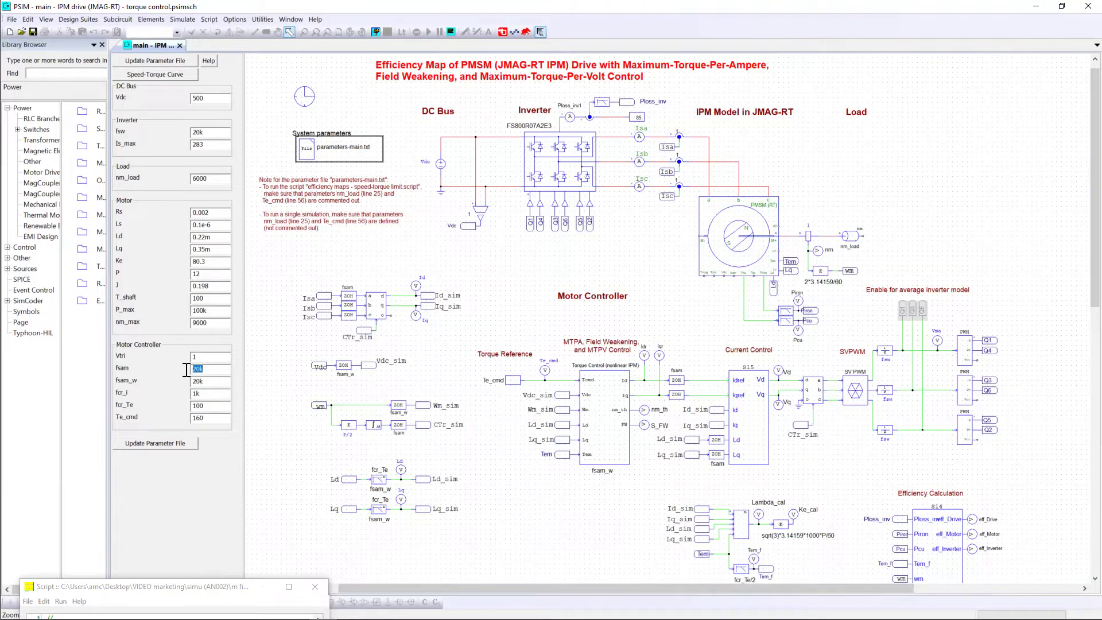
click(208, 409)
drag(207, 408, 181, 409)
drag(208, 393, 191, 396)
drag(208, 369, 183, 369)
drag(210, 407, 187, 395)
click(936, 341)
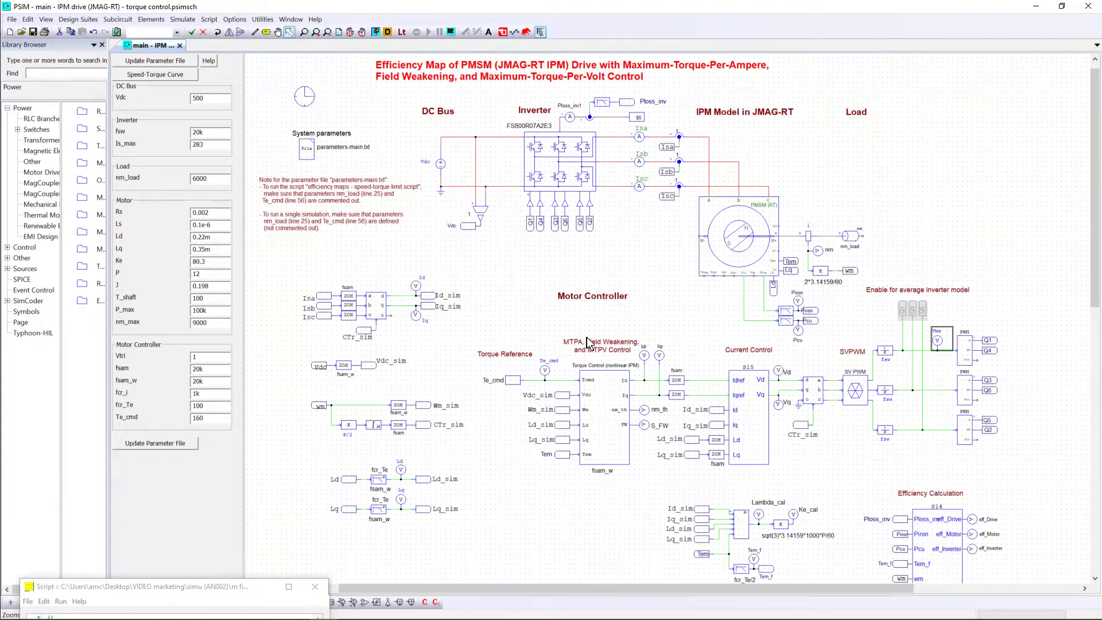
drag(217, 356, 182, 357)
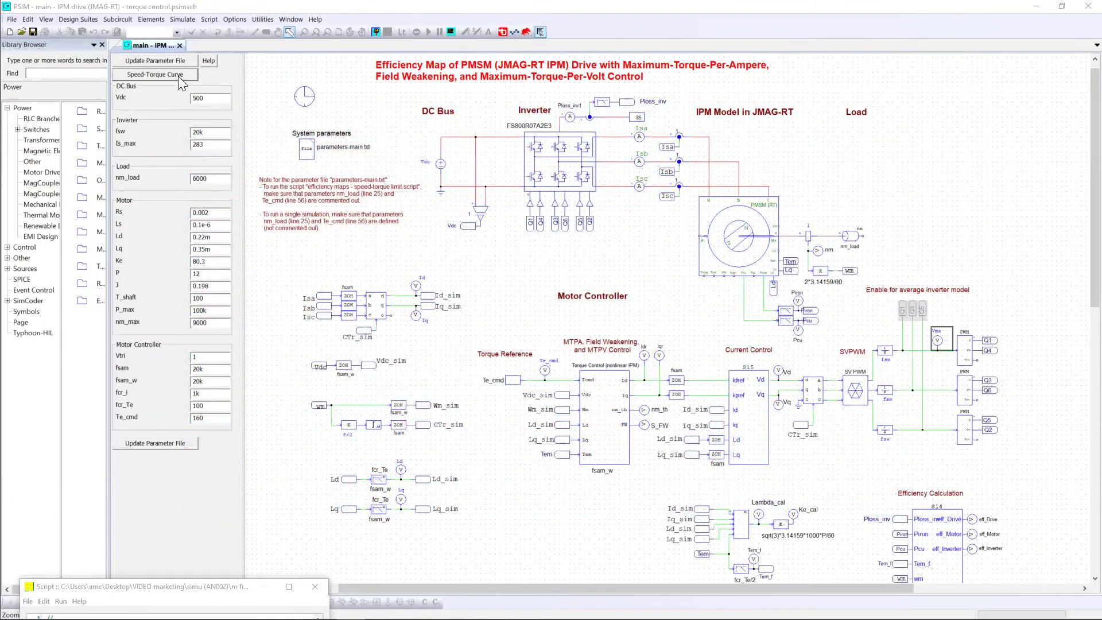
Step: Plot the motor's speed-torque curves and arrange the torque and power plots side by side for comparison
click(178, 76)
drag(161, 32, 803, 65)
click(138, 34)
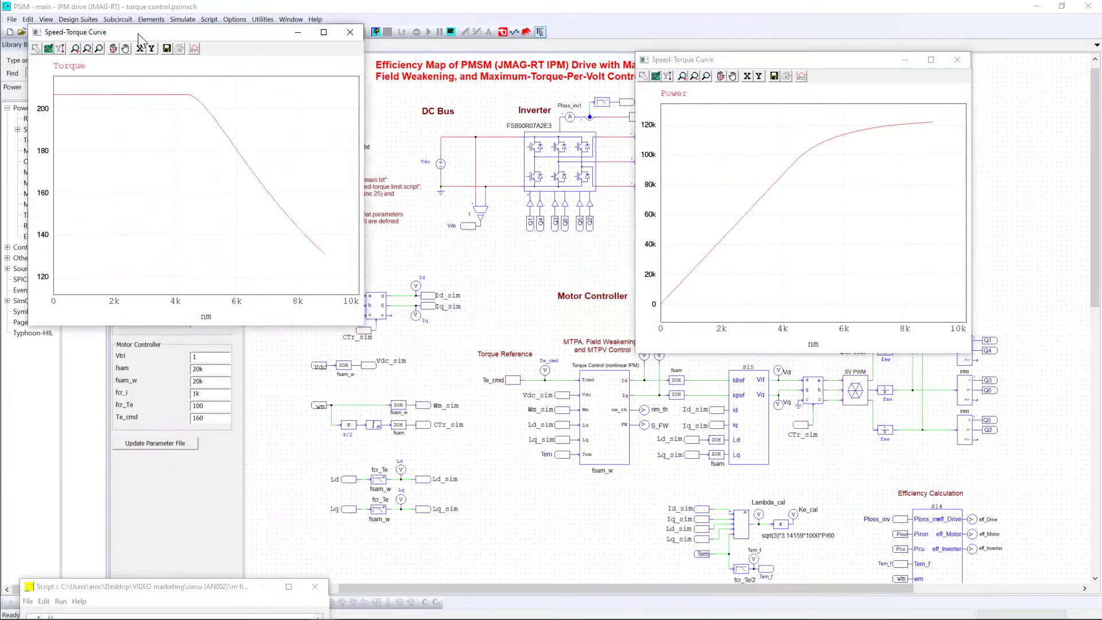
drag(138, 33, 376, 156)
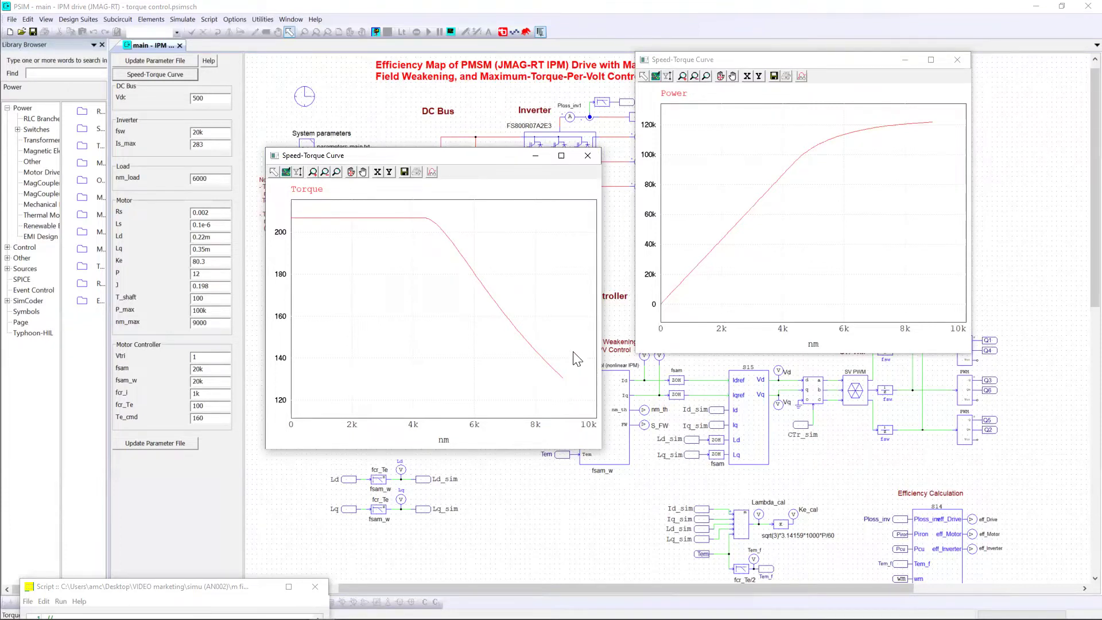
click(736, 78)
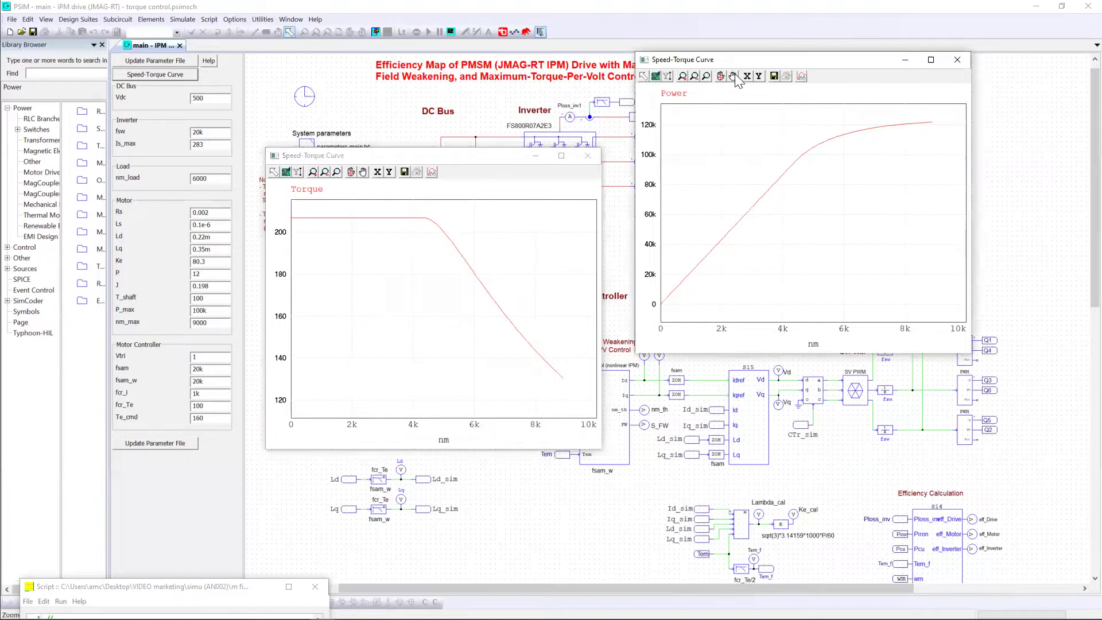
drag(721, 60, 701, 154)
click(422, 155)
drag(417, 149, 412, 134)
click(647, 153)
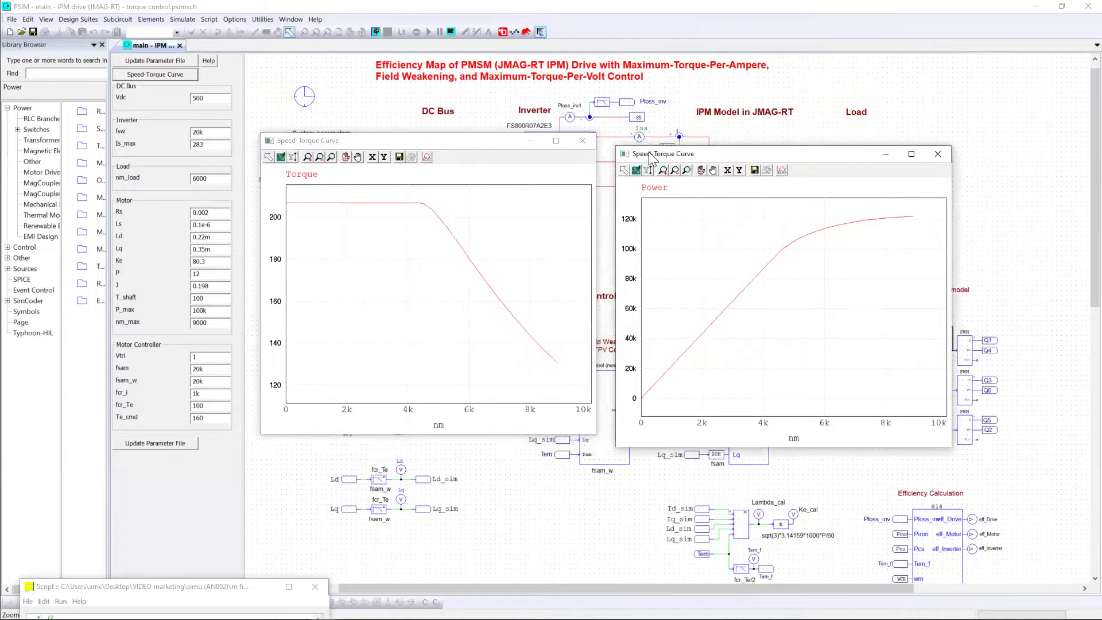
drag(647, 154, 637, 140)
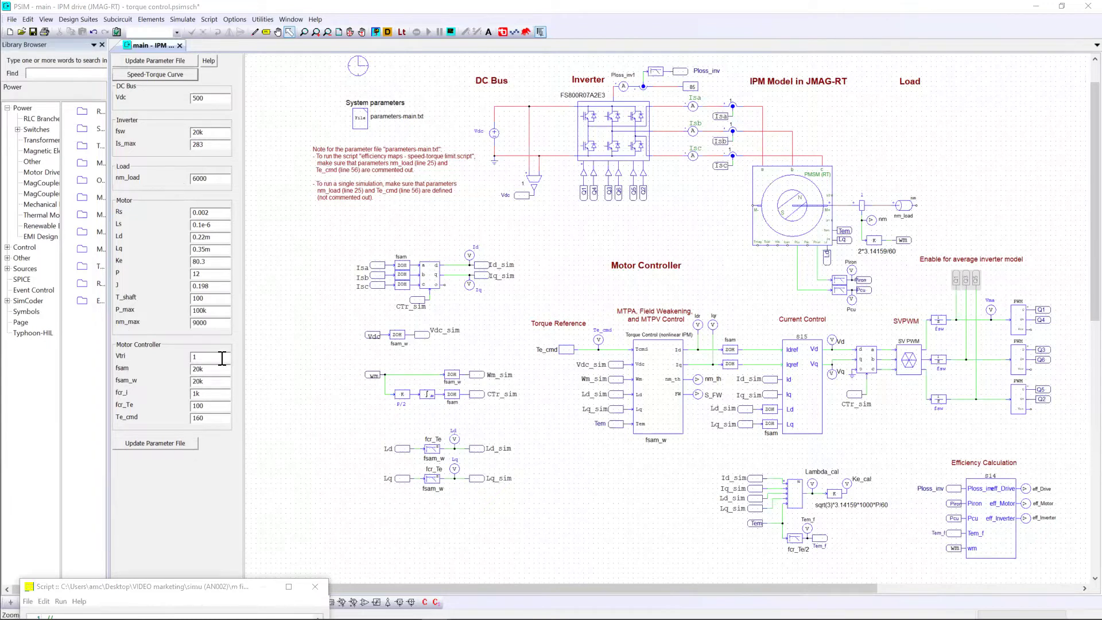
Step: Update the parameter file from the design suite parameters and review the calculated motor controller gains and time constants
click(189, 446)
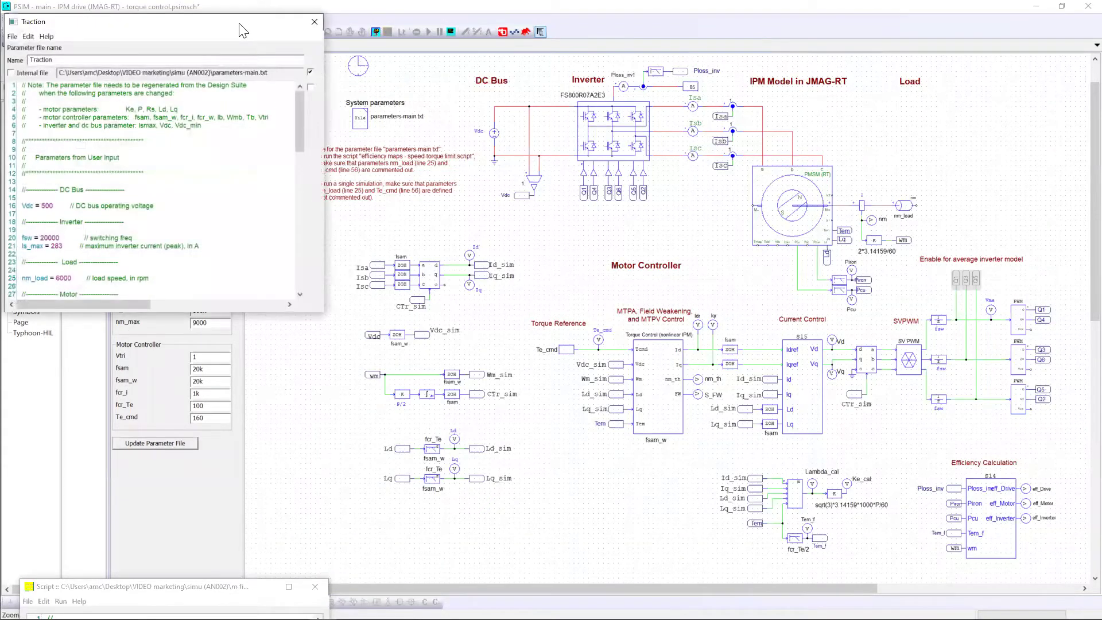
drag(243, 31, 505, 80)
drag(559, 162, 552, 310)
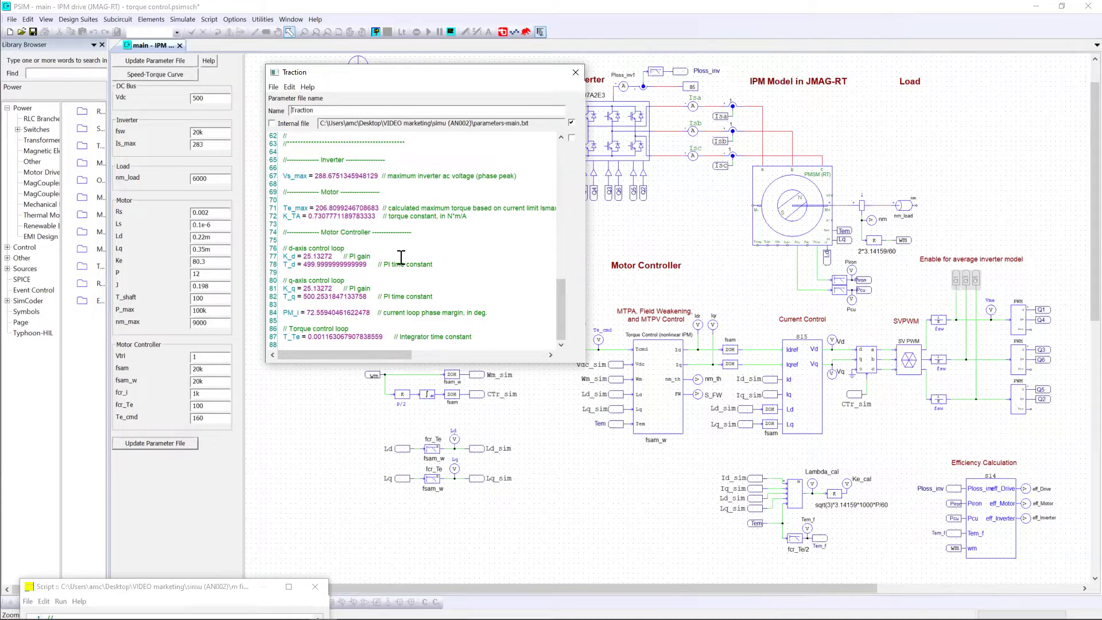
click(575, 71)
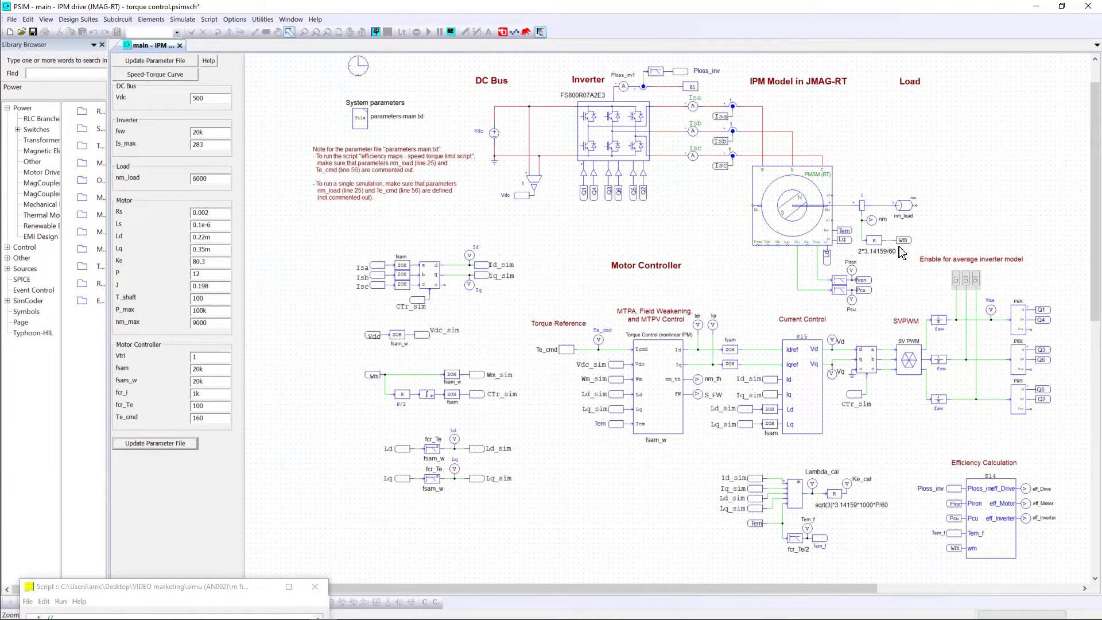
Step: Inspect the inverter's IGBT database parameters and the list of devices available to replace FS800R07A2E3
double_click(614, 133)
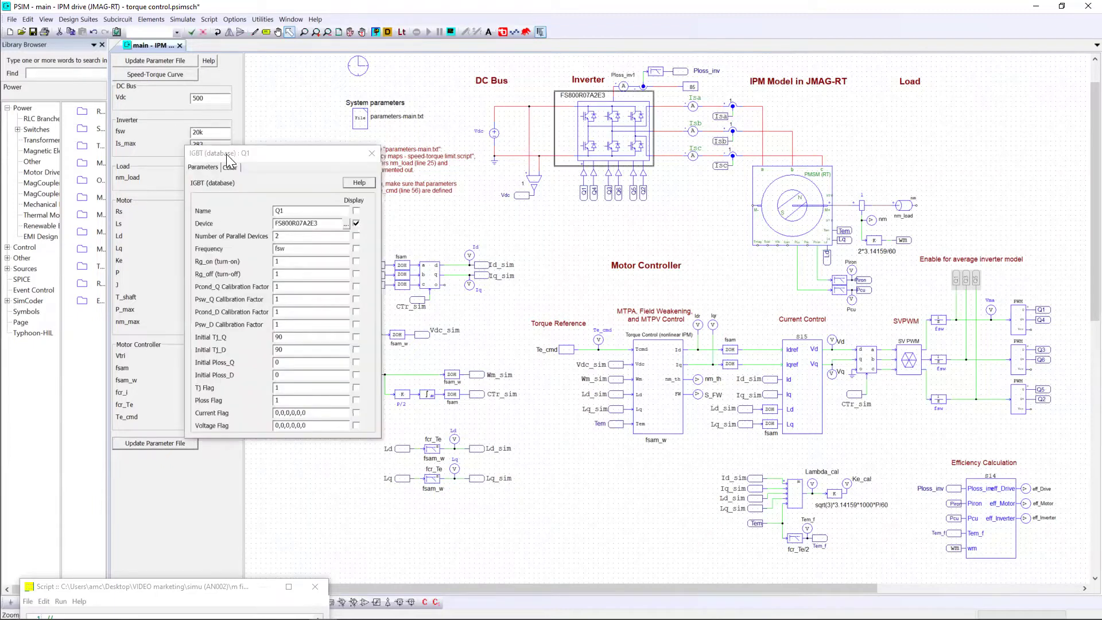
drag(230, 155, 330, 162)
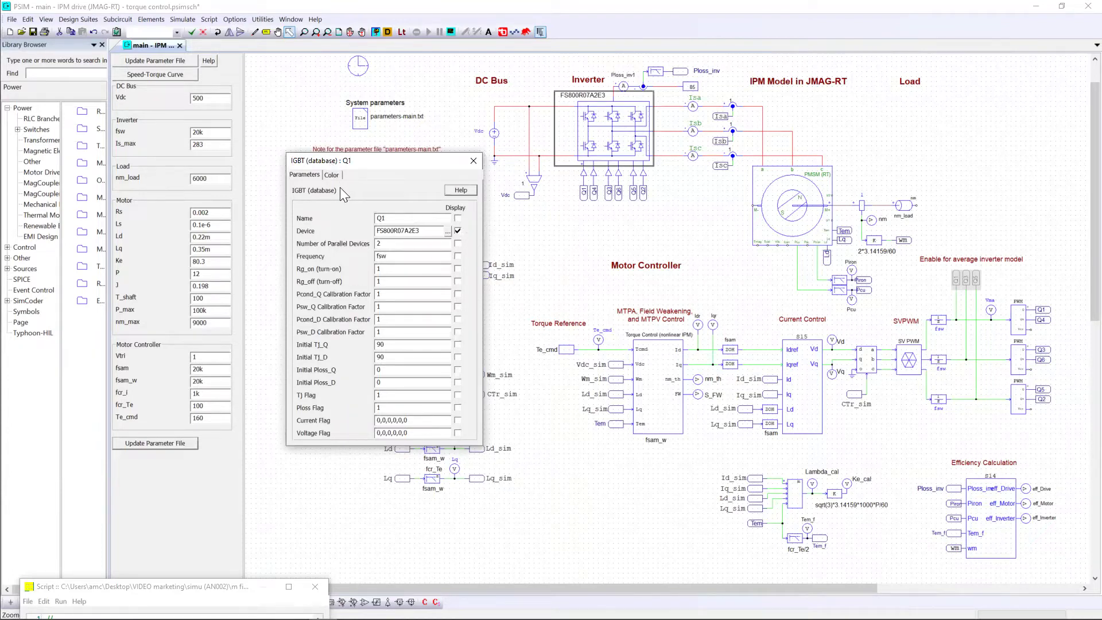
click(447, 231)
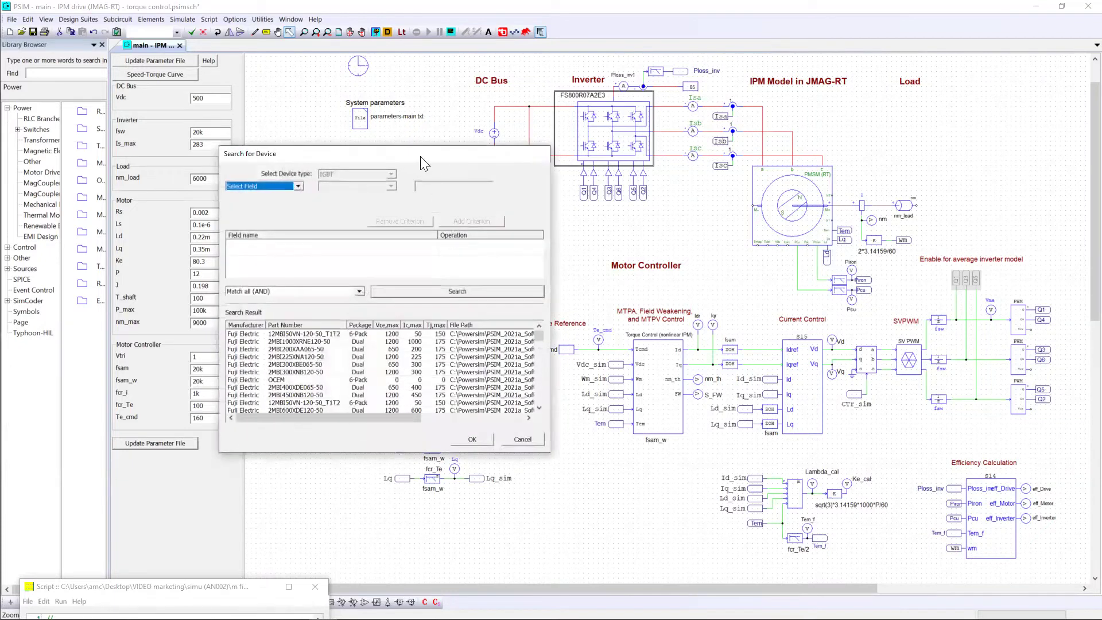
drag(420, 156, 600, 182)
click(712, 467)
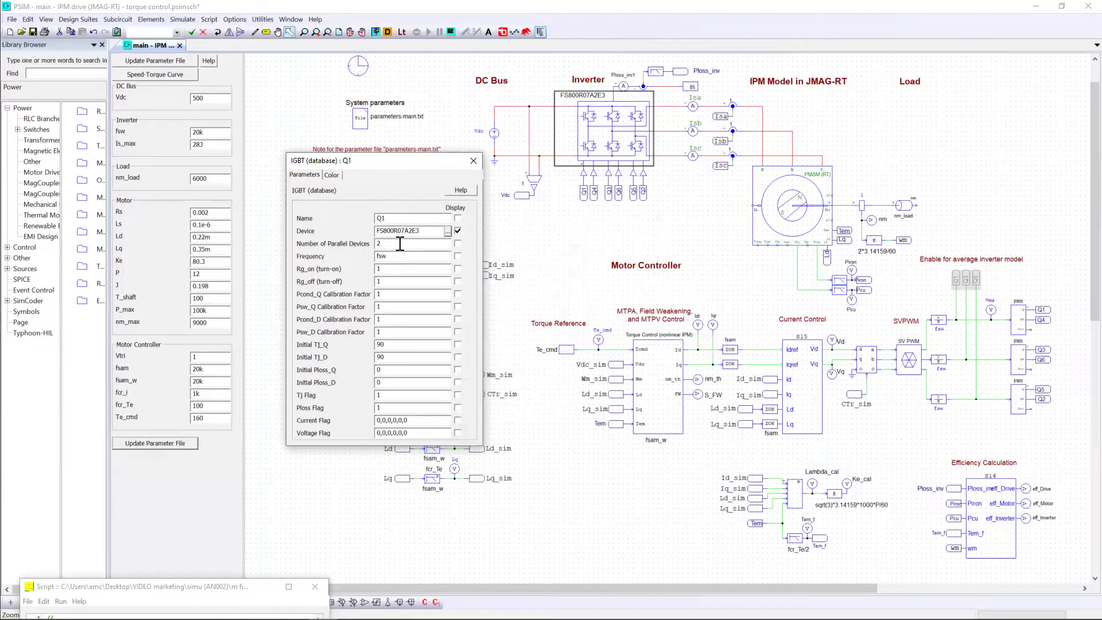
click(474, 161)
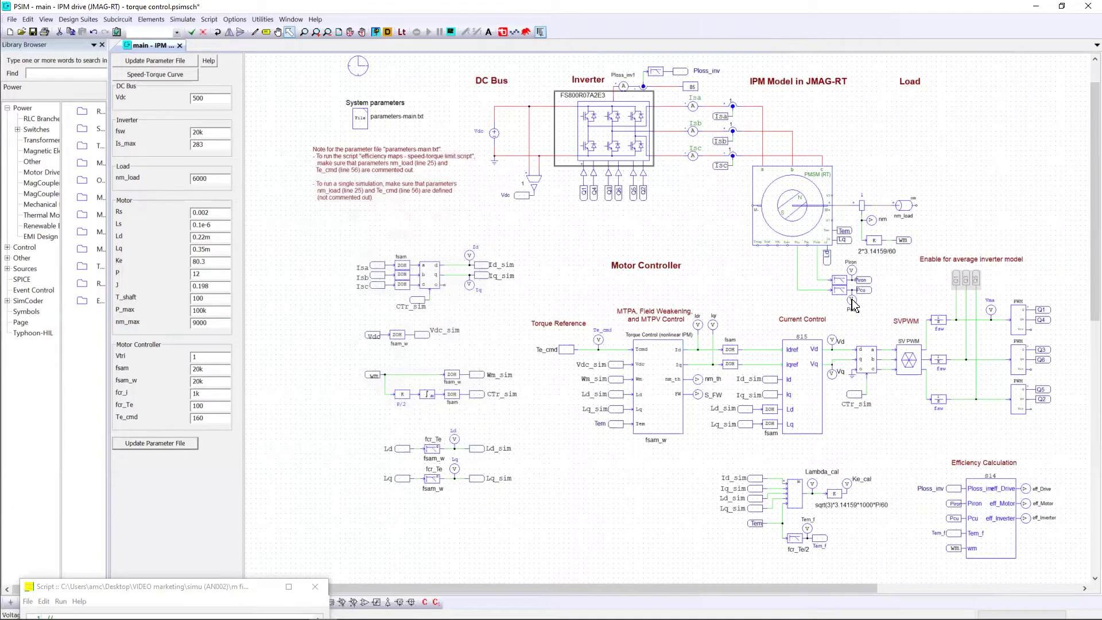
Step: Inspect the Efficiency Calculation subcircuit's contents and return to the main IPM drive schematic
click(873, 270)
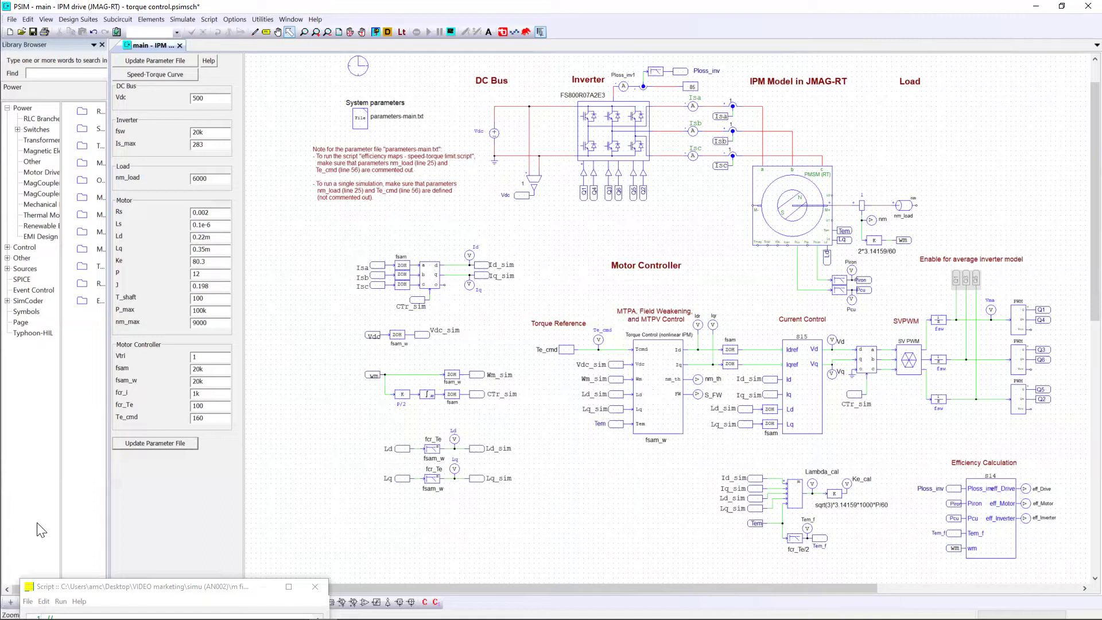
click(991, 517)
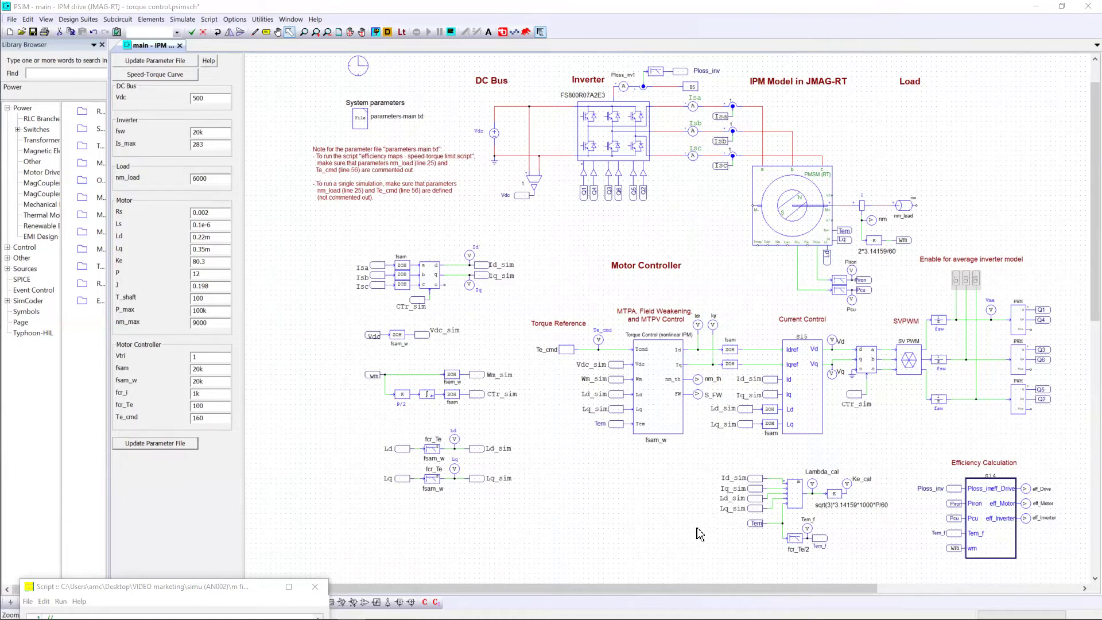
double_click(984, 495)
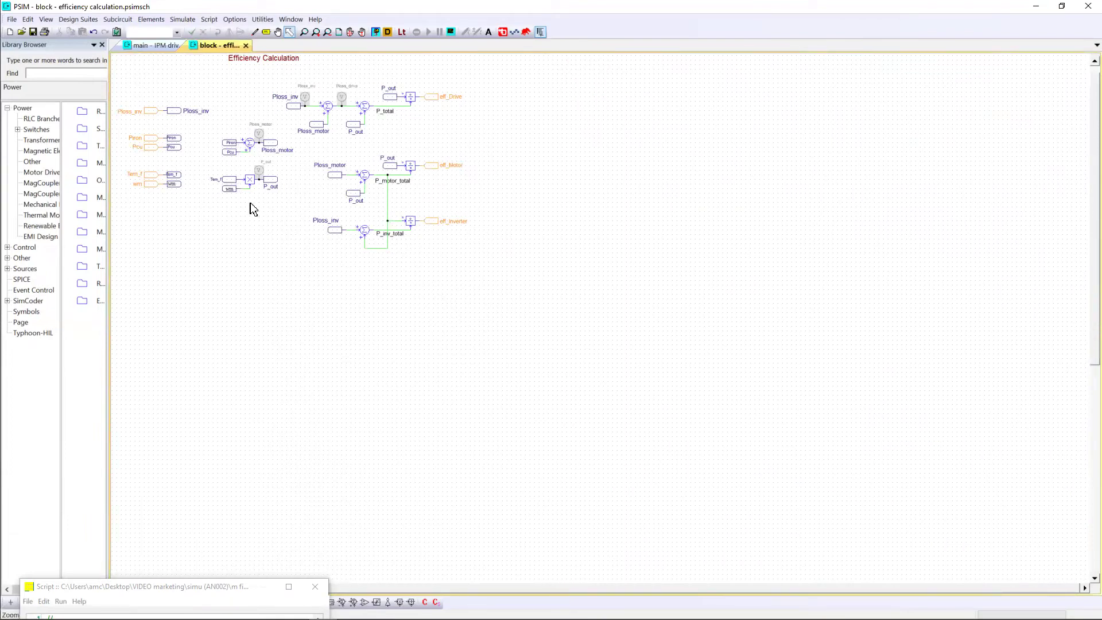
click(246, 46)
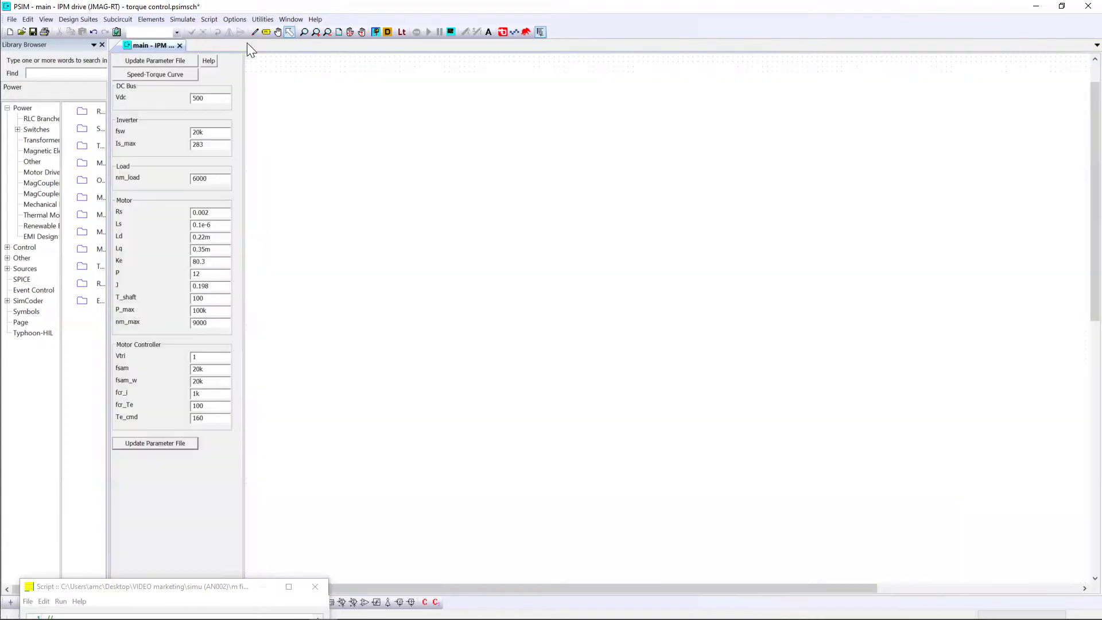
drag(1063, 476, 1022, 537)
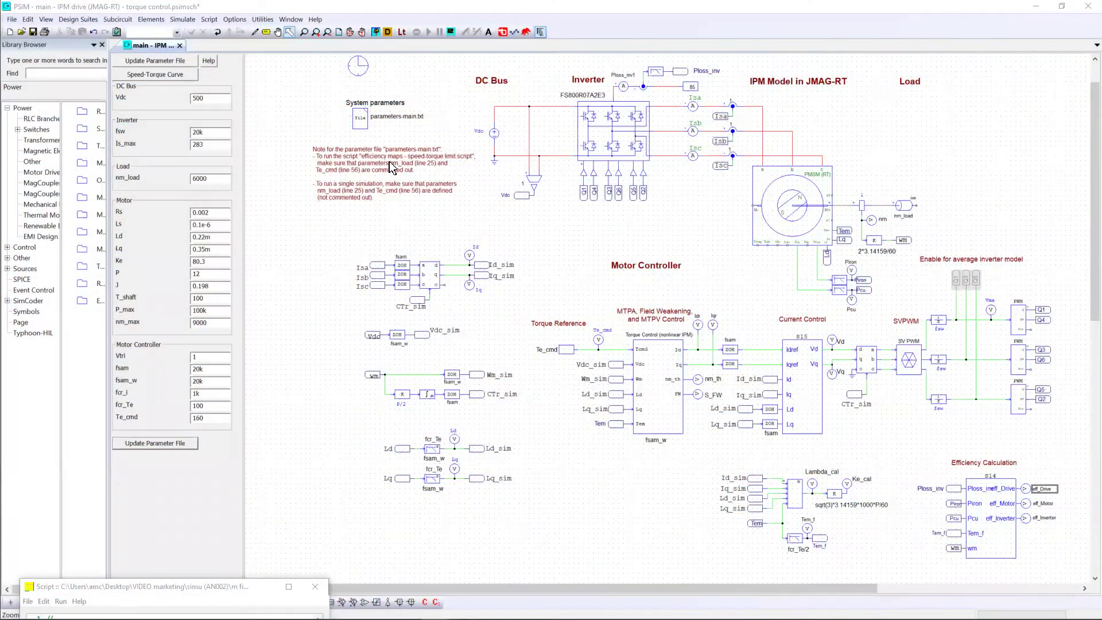
Step: Run the simulation, zoom in on the settled eff_Drive waveform in Simview, and measure its value along with the other curves
click(376, 32)
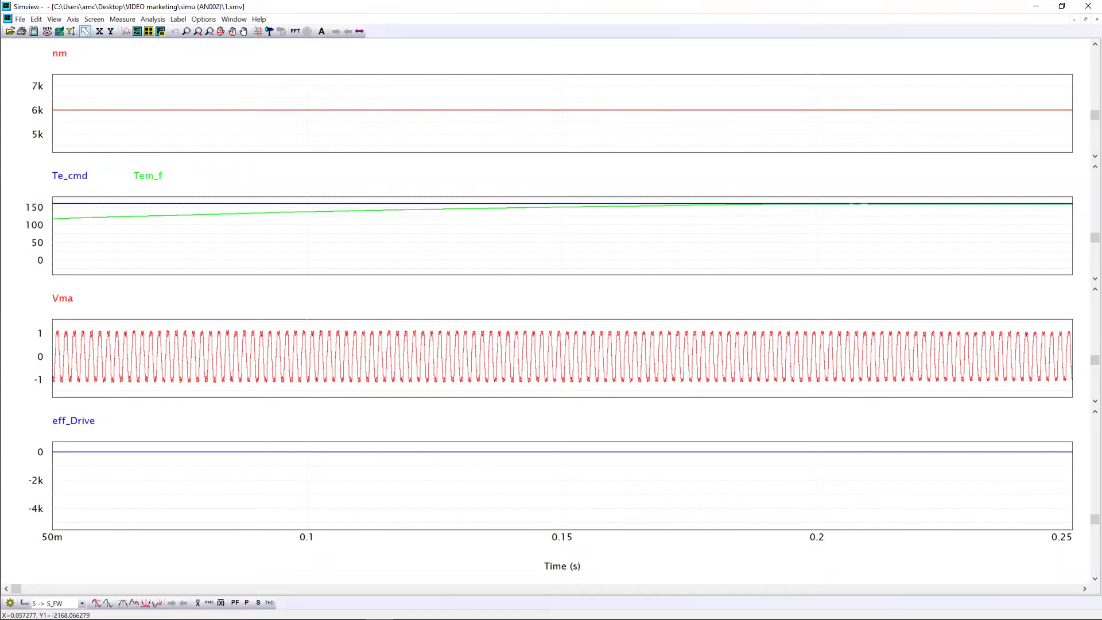
click(186, 31)
drag(827, 449, 865, 459)
drag(526, 468, 564, 482)
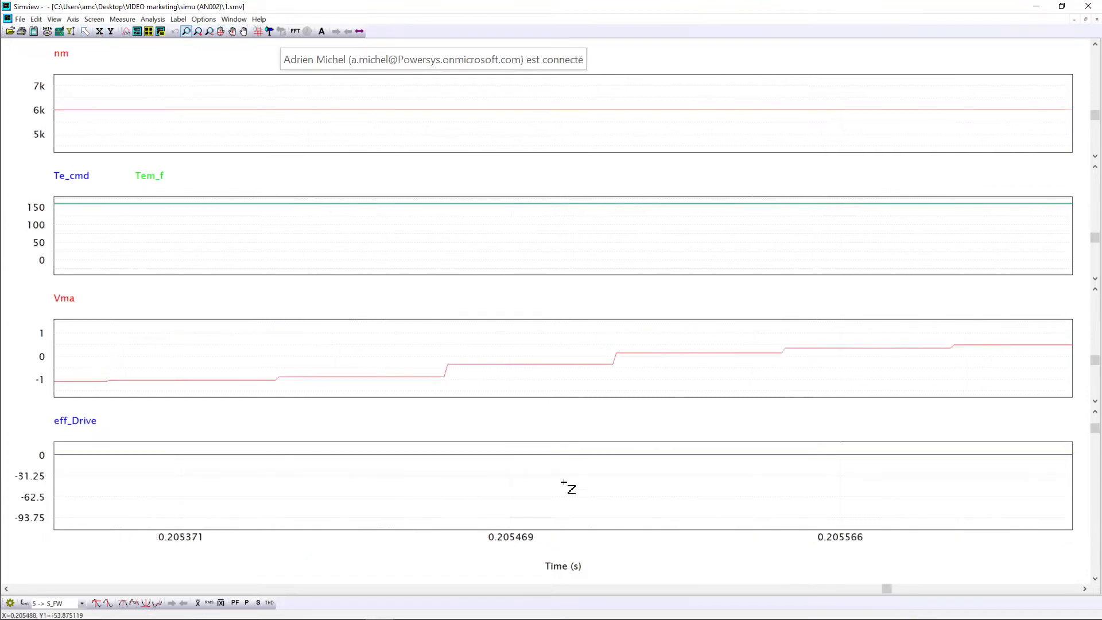
drag(517, 448, 551, 469)
click(394, 457)
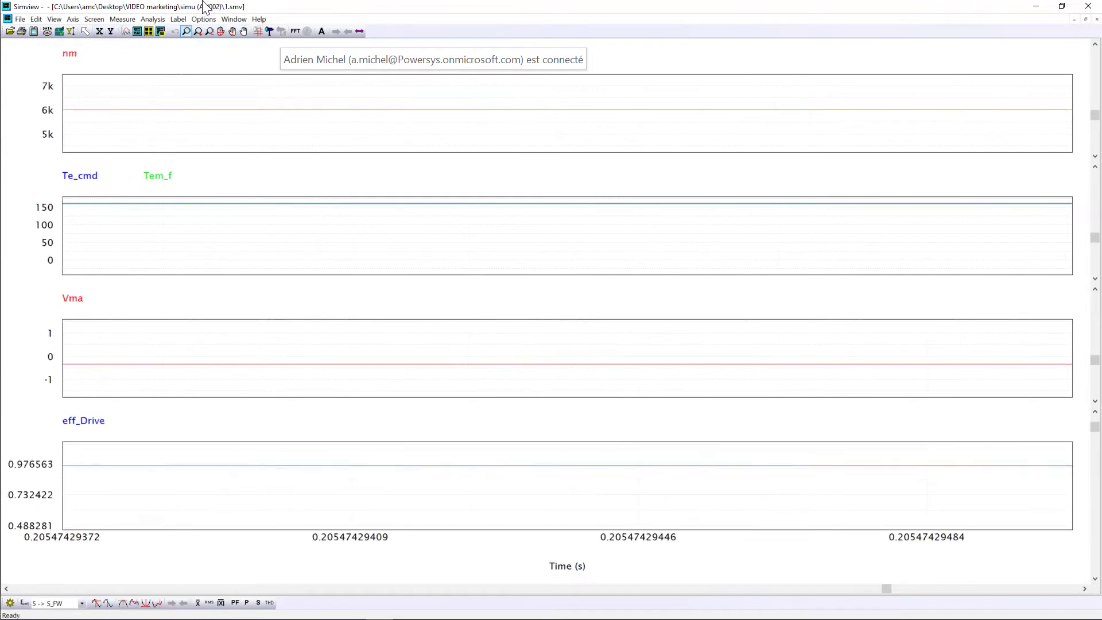
click(267, 32)
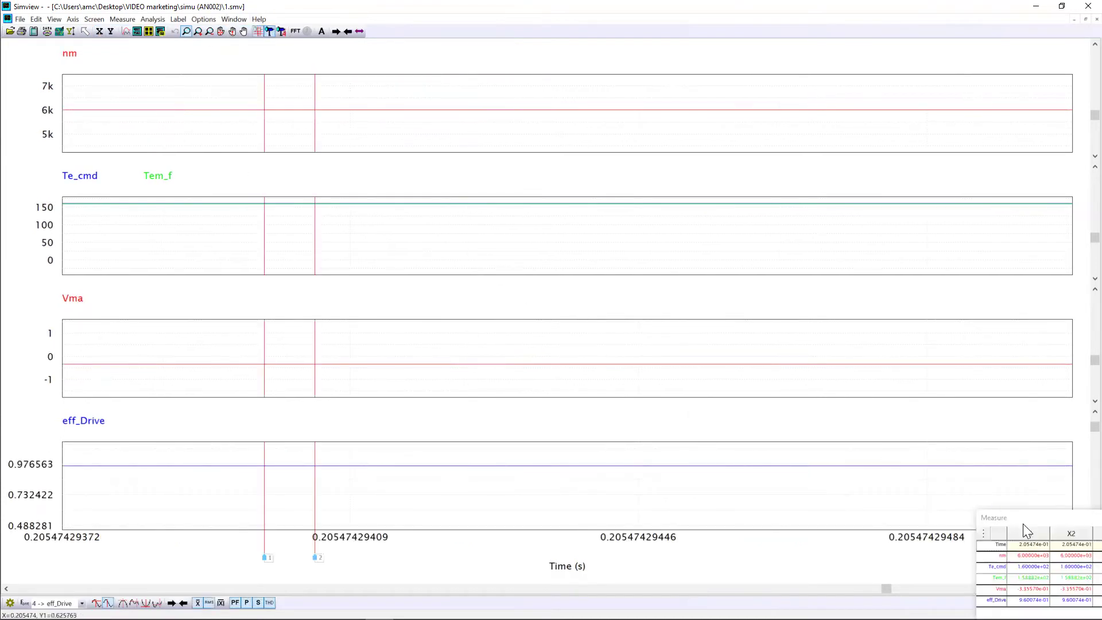
drag(1015, 524, 689, 363)
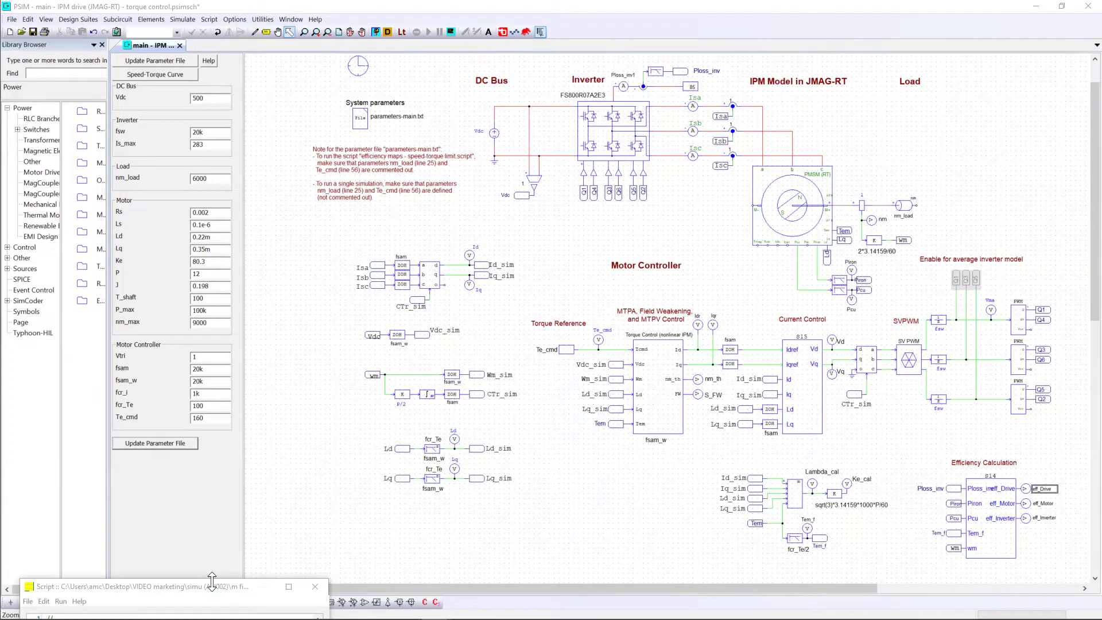
Step: Place the script editor over the schematic and check which script files can be opened in the m files matlab folder
drag(212, 580, 500, 105)
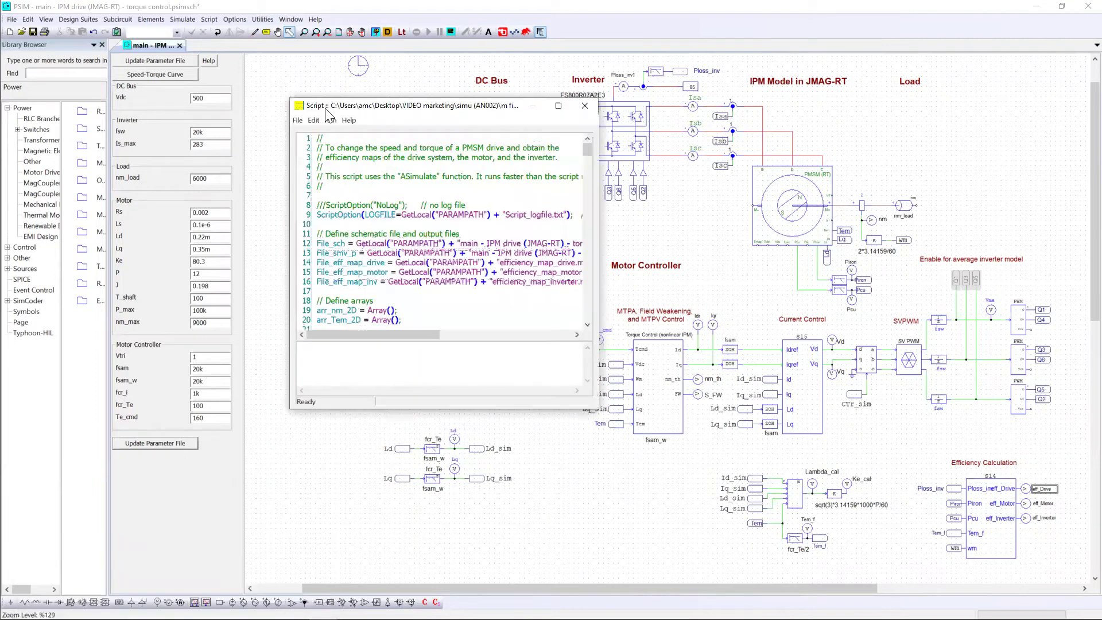
click(298, 120)
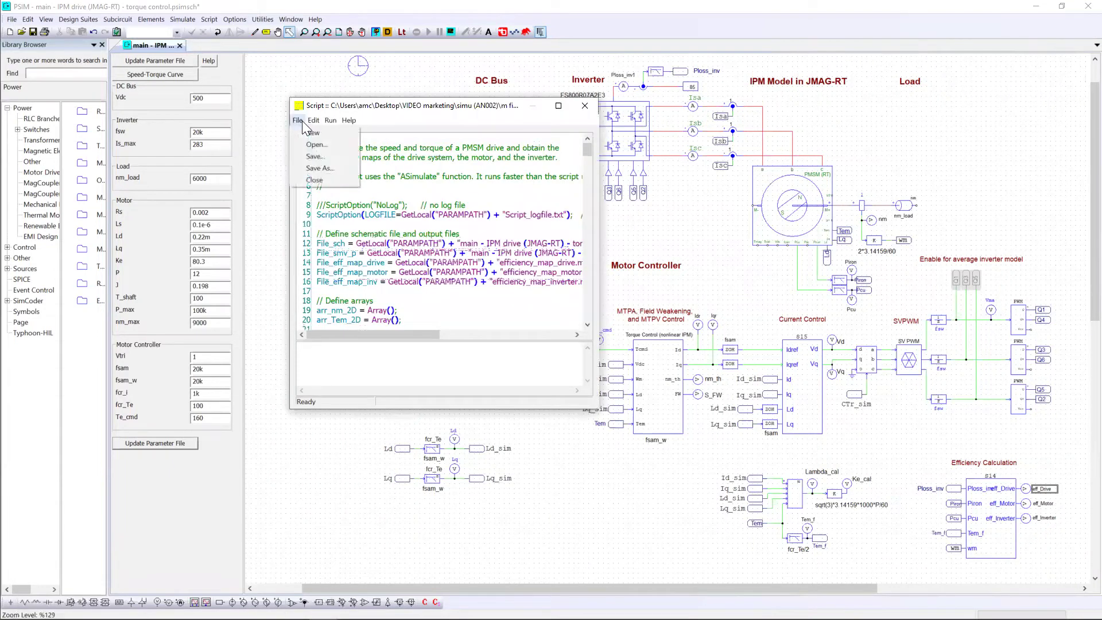
click(314, 141)
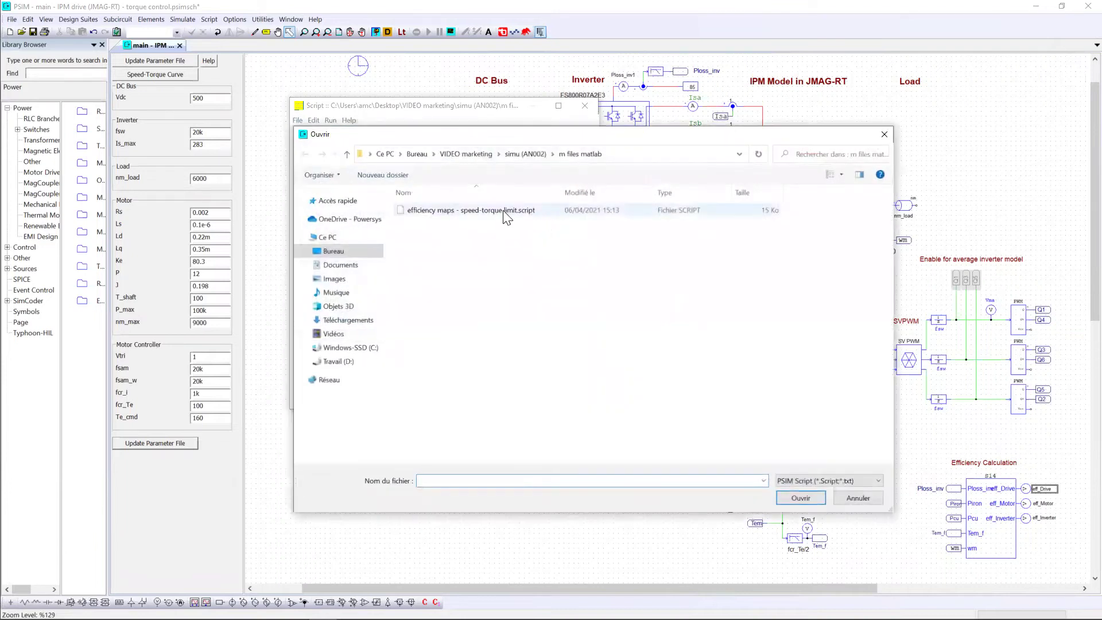
click(885, 135)
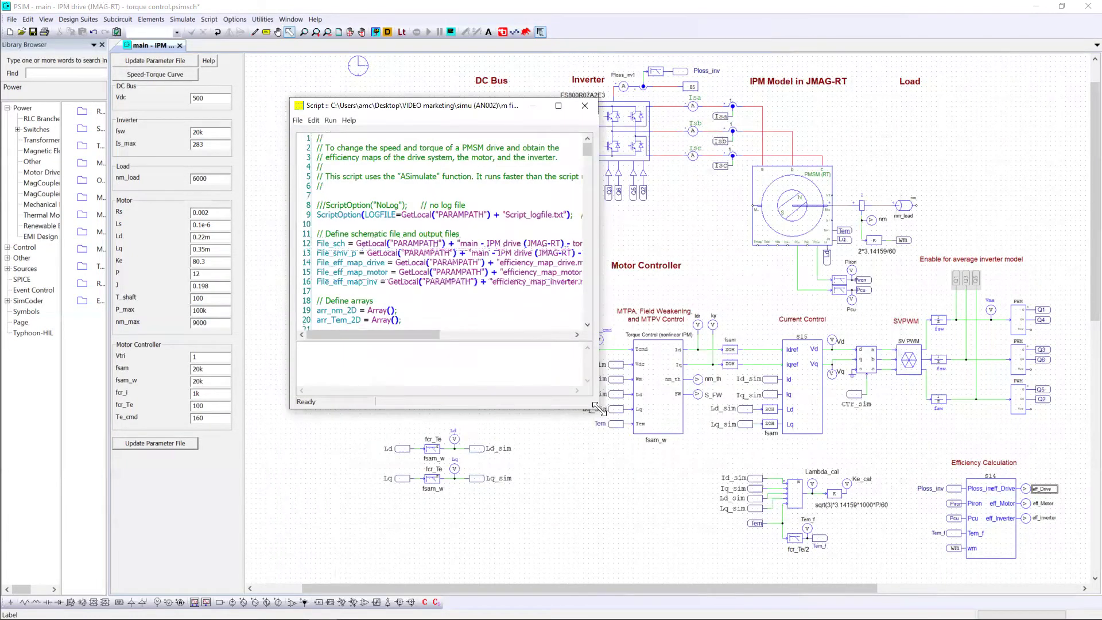
Step: Enlarge the script editor and review the output file definitions, arrays and full-range arr_nm speed points in the efficiency maps script
drag(599, 409, 785, 556)
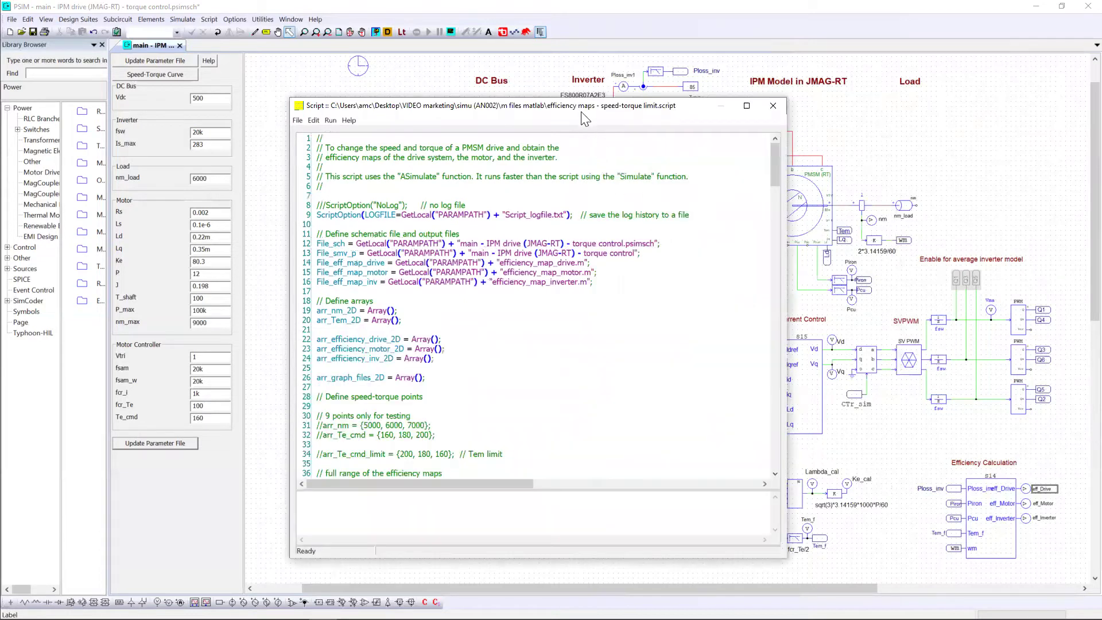
drag(571, 108, 478, 46)
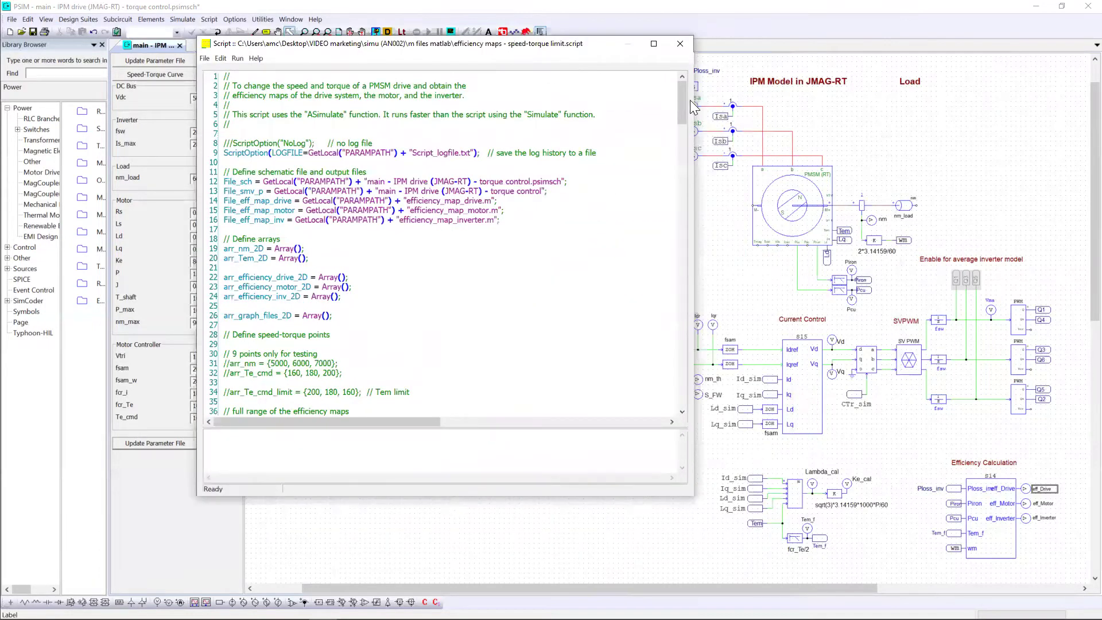
scroll(686, 98, down, 3)
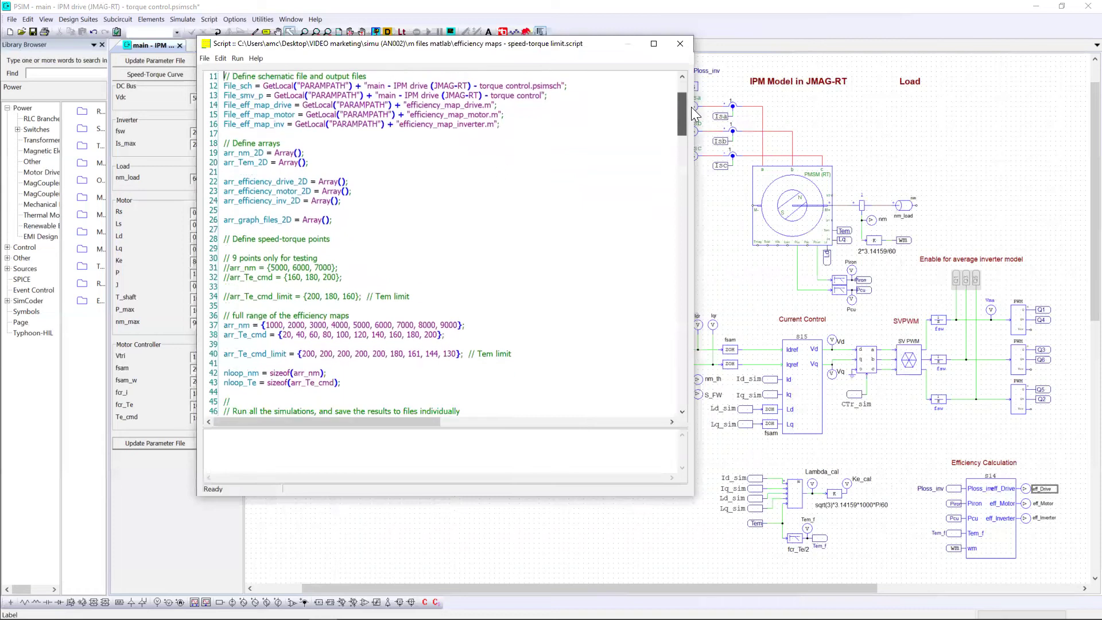
drag(695, 109, 696, 96)
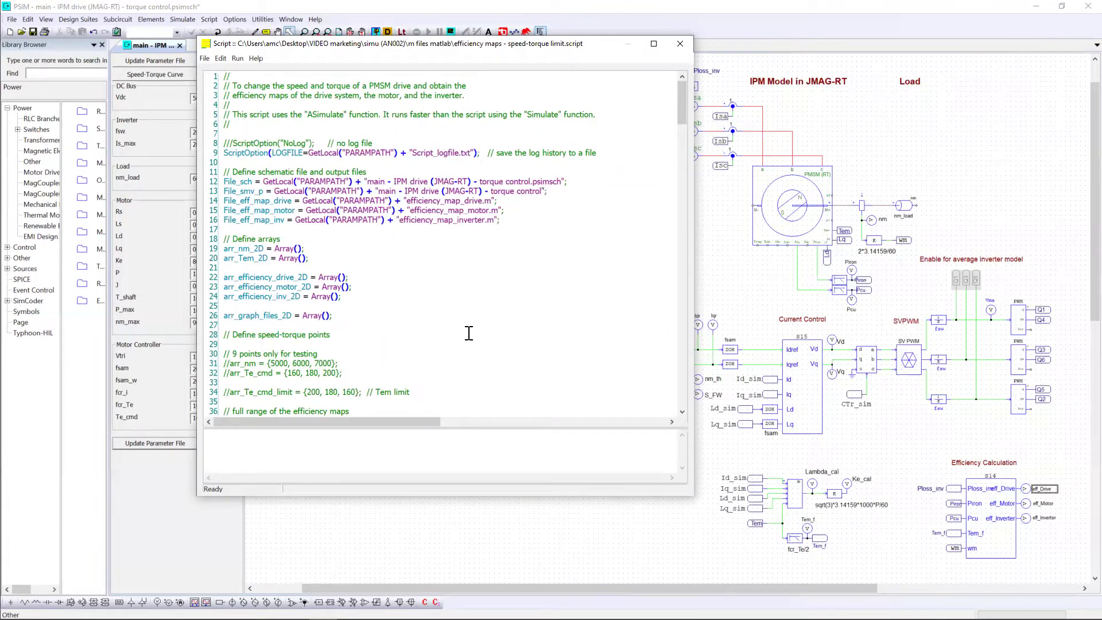
scroll(313, 179, down, 1)
scroll(316, 182, down, 1)
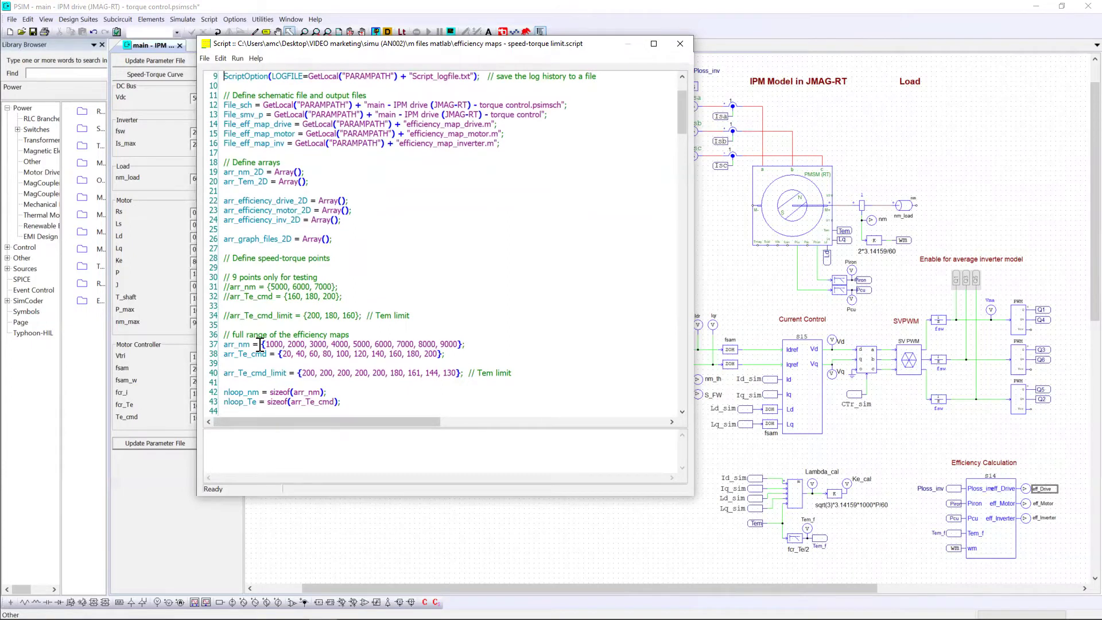
drag(233, 344, 270, 343)
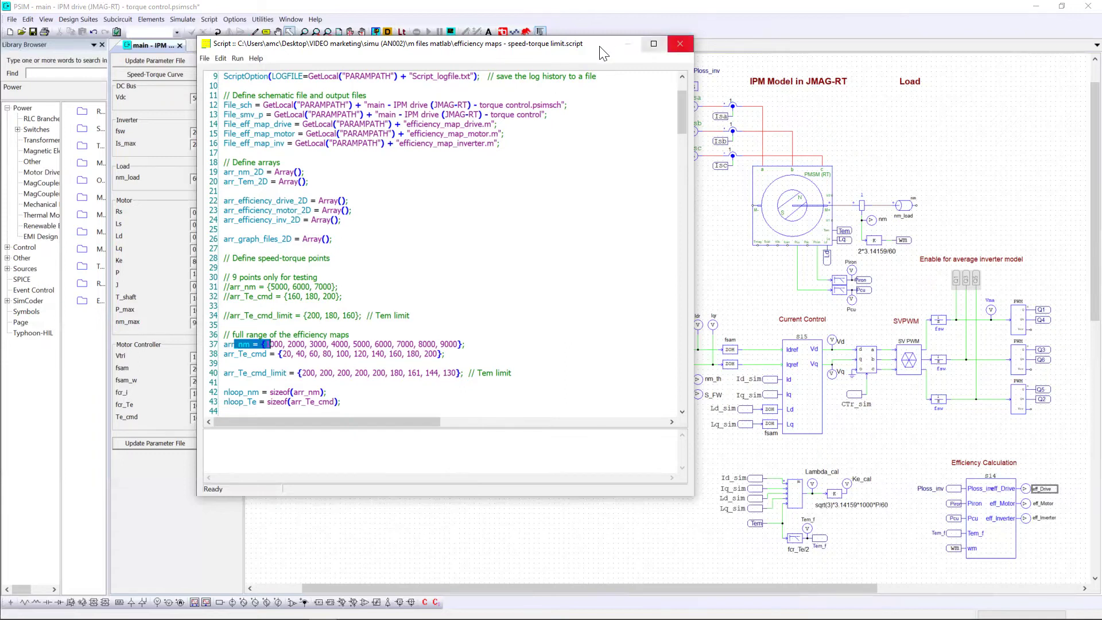
Step: Move the script editor aside, open the parameters-main.txt file and comment out the nm_load definition on line 25
drag(592, 54, 909, 206)
double_click(356, 117)
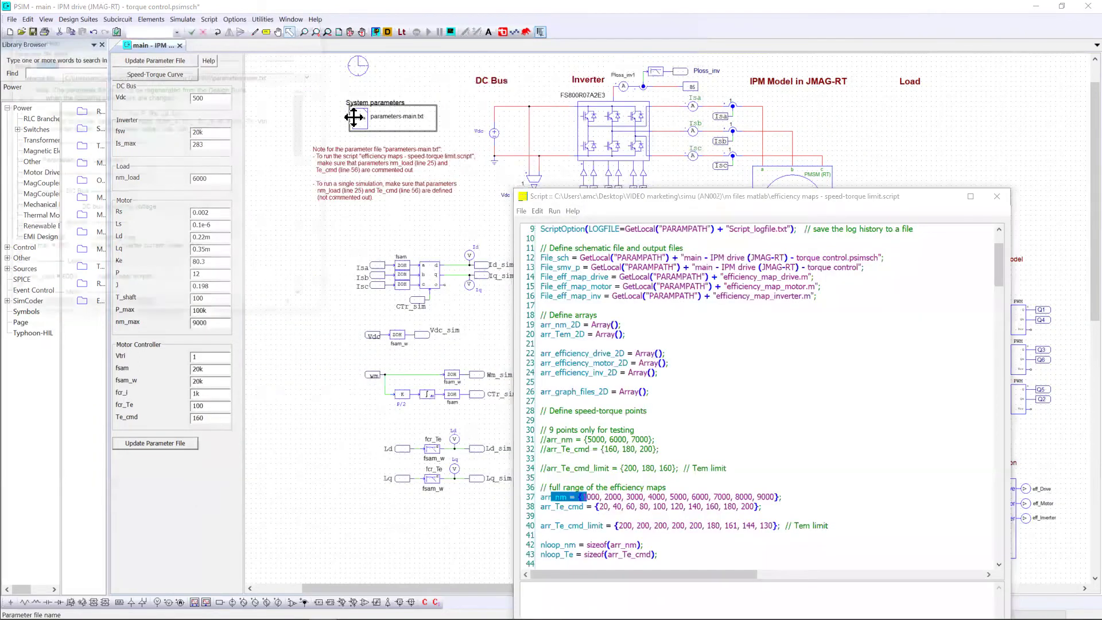
drag(129, 26, 337, 83)
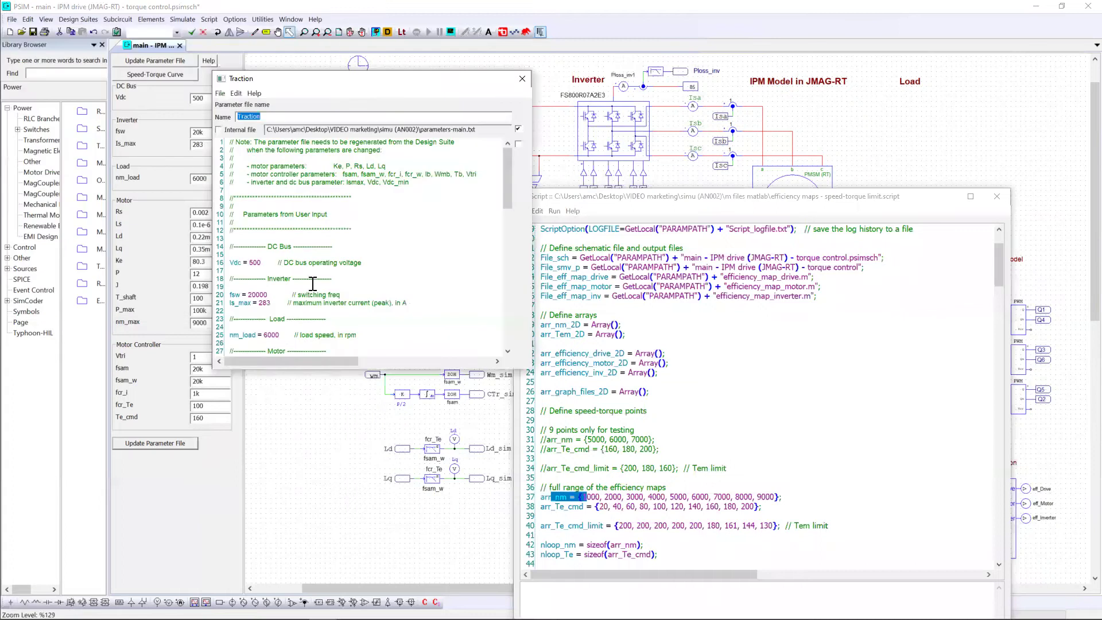
scroll(307, 281, down, 3)
click(230, 272)
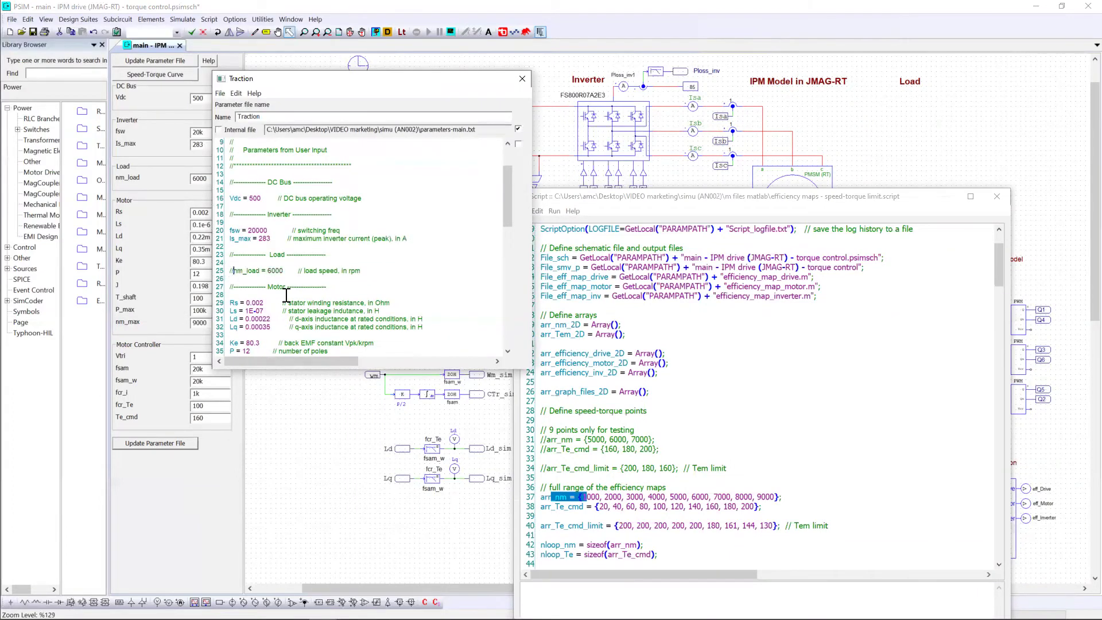
Step: Comment out the Te_cmd definition on line 56 of the parameter file and close it
scroll(261, 259, down, 7)
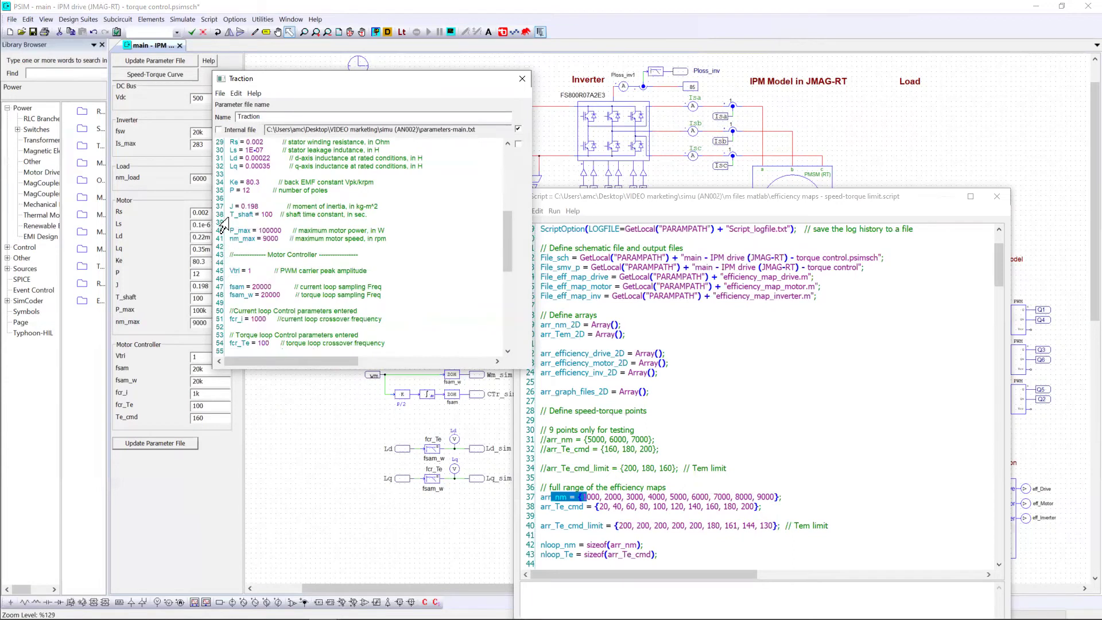
scroll(237, 240, down, 4)
click(232, 263)
text(//)
click(522, 79)
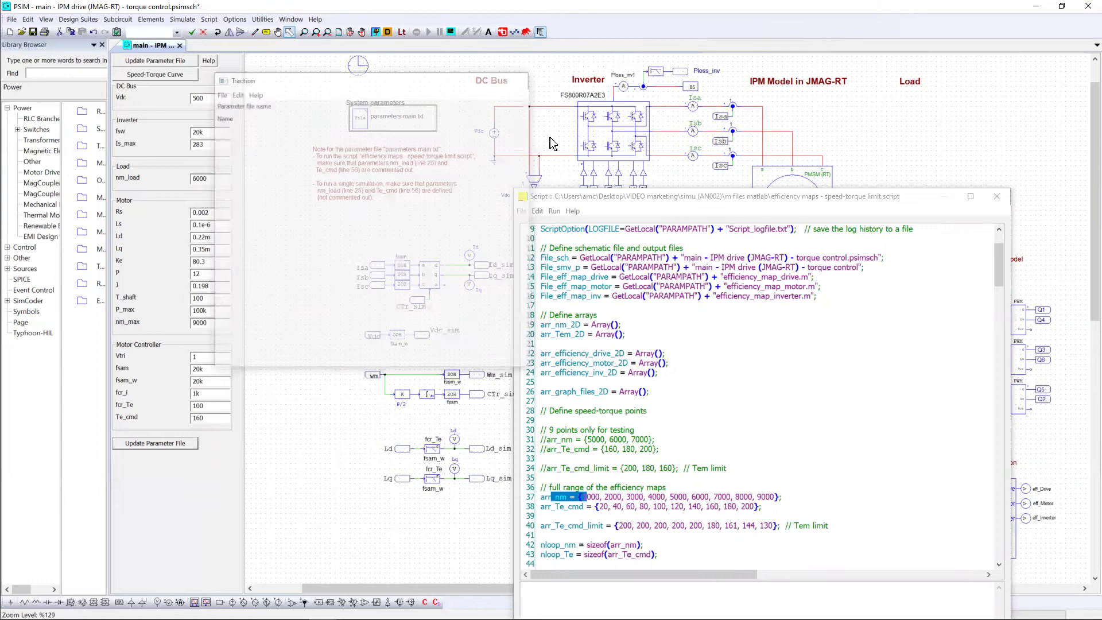
Step: Bring the script editor back over the schematic, check its run options and switch to File Explorer
click(541, 201)
drag(541, 201, 354, 108)
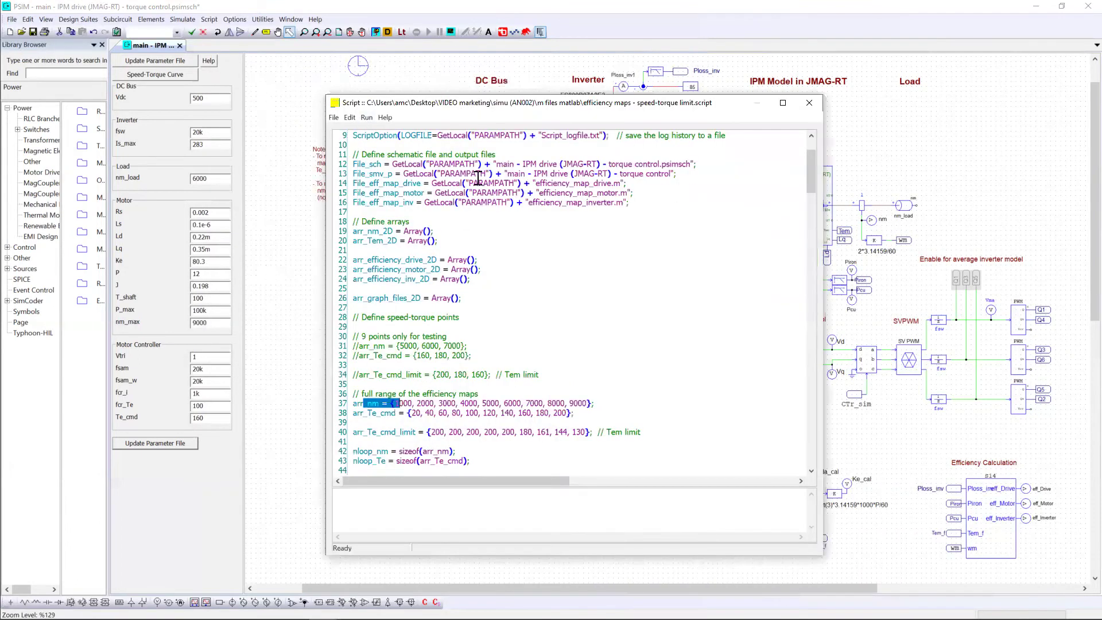
drag(472, 106, 399, 90)
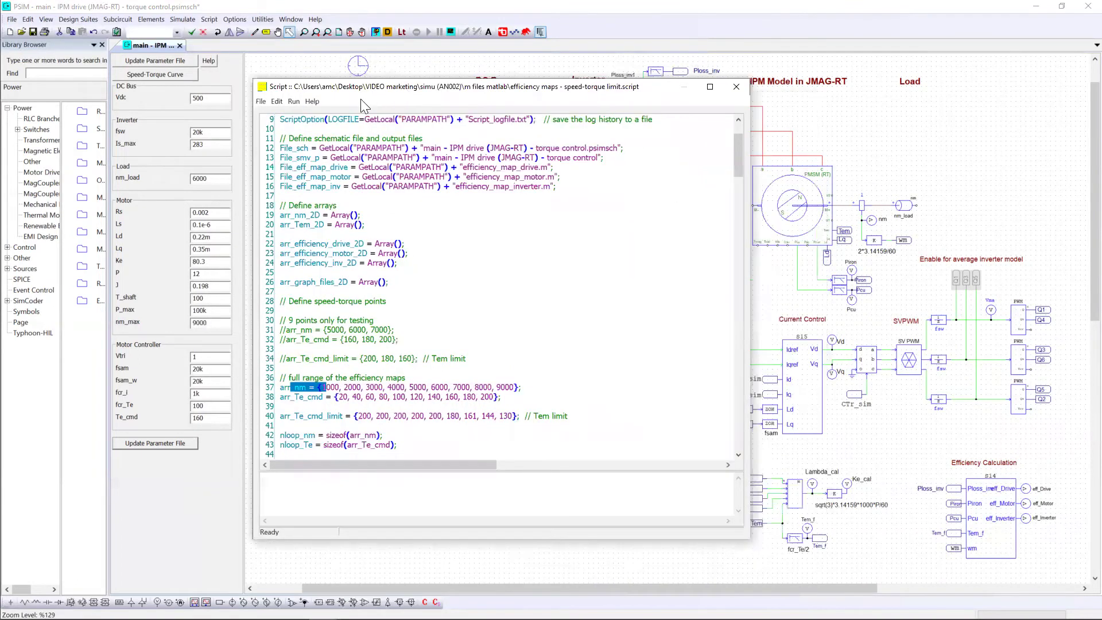
click(294, 101)
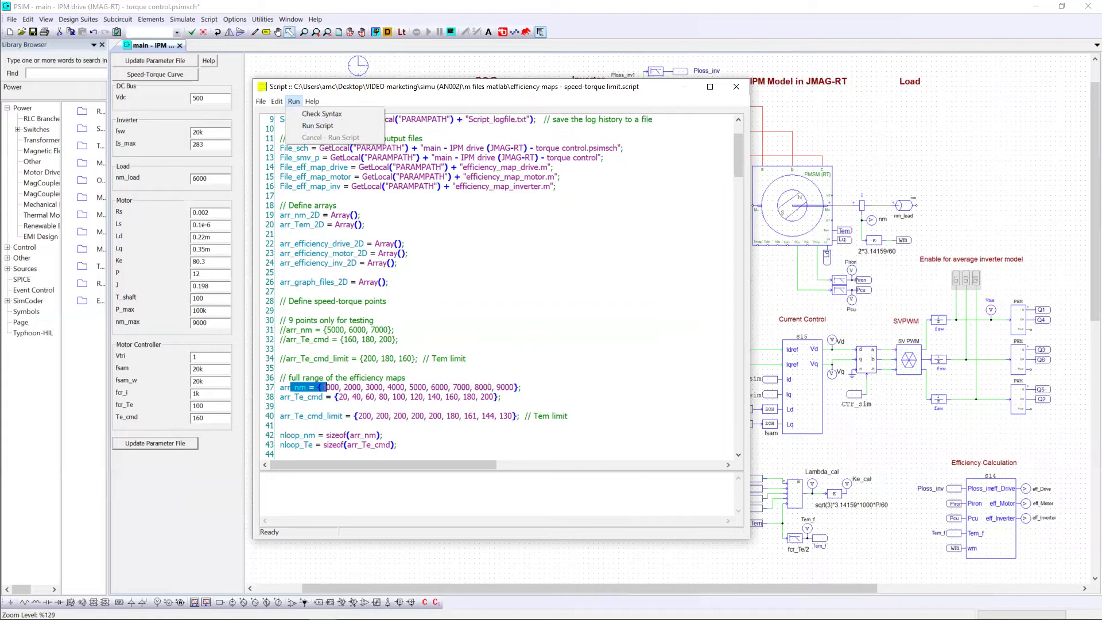
click(97, 619)
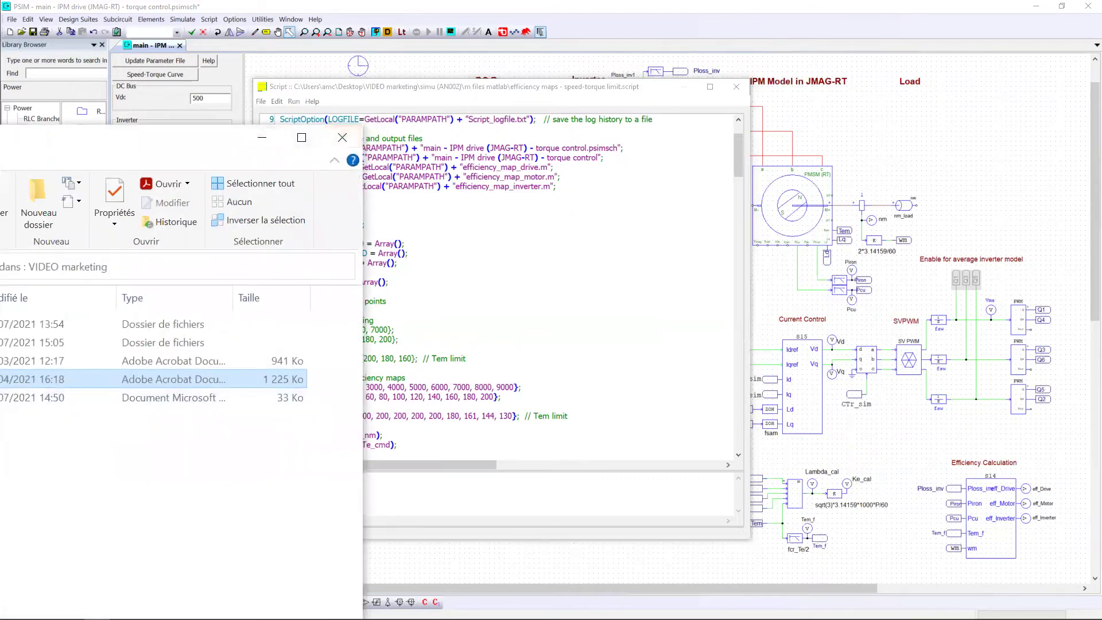
key(Up)
key(Up)
key(Up)
key(Return)
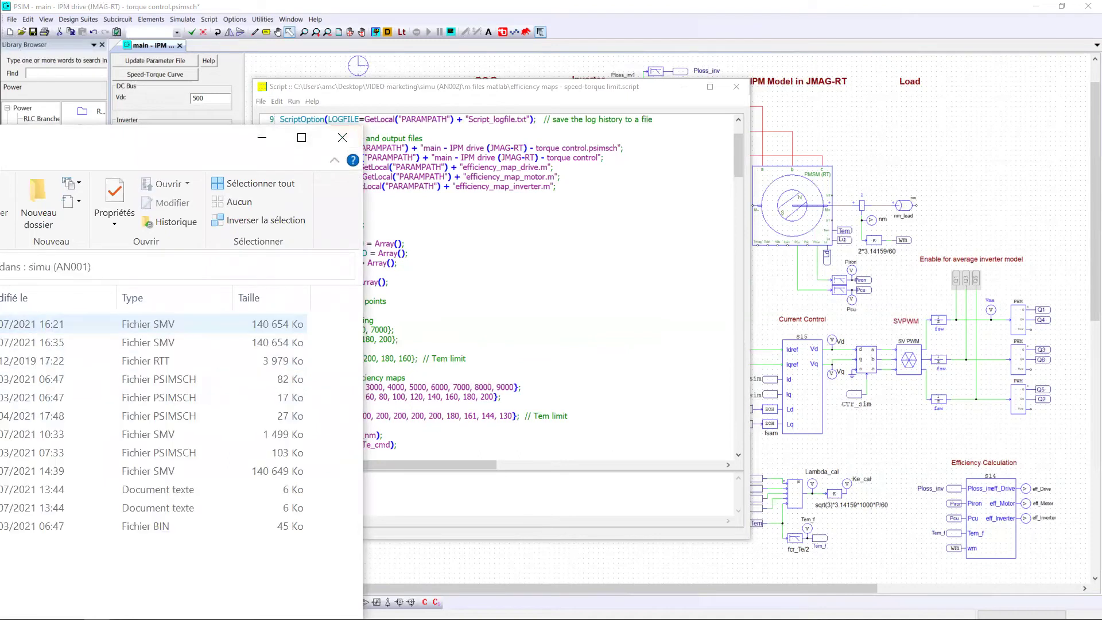
key(BackSpace)
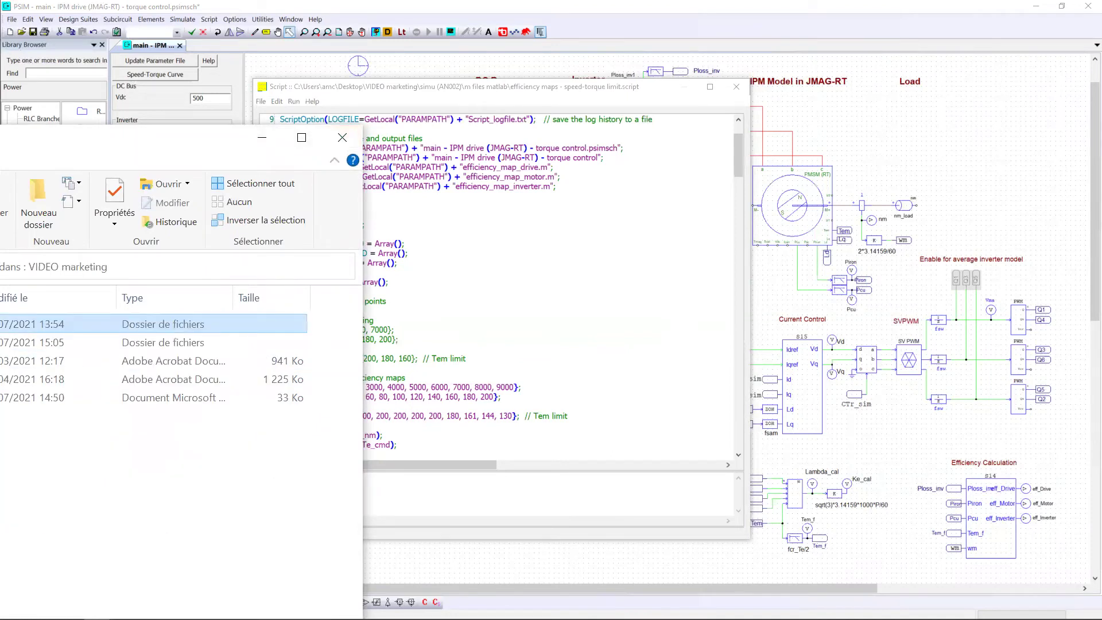
Step: Open the m files matlab folder of the simu (AN002) project and look over its efficiency map M-files
key(Down)
key(Return)
key(m)
key(Return)
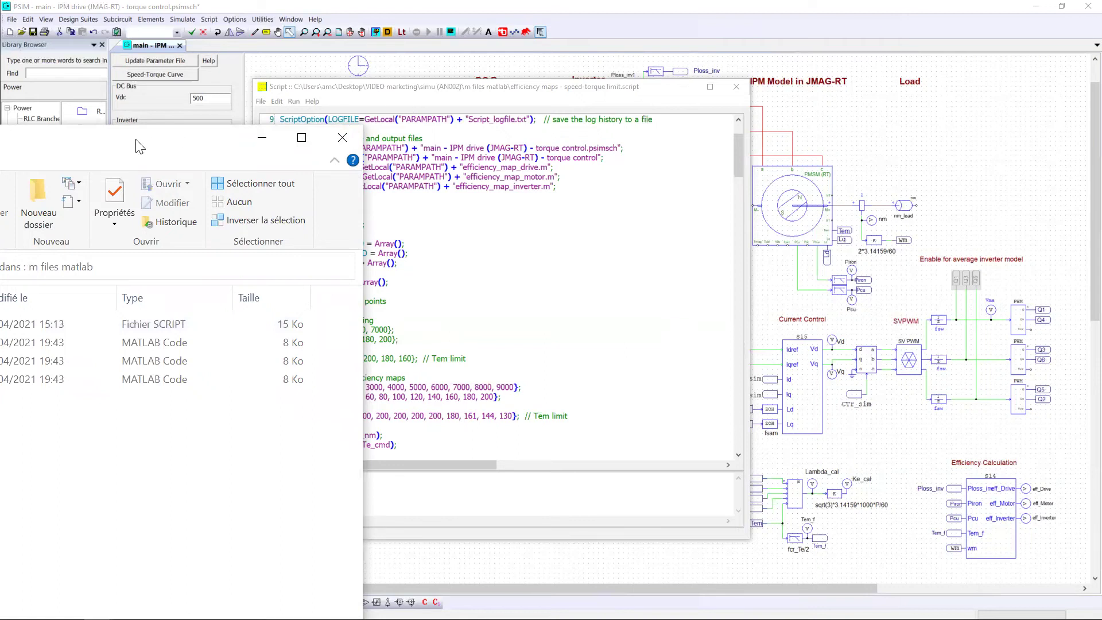
drag(138, 146, 517, 181)
click(390, 330)
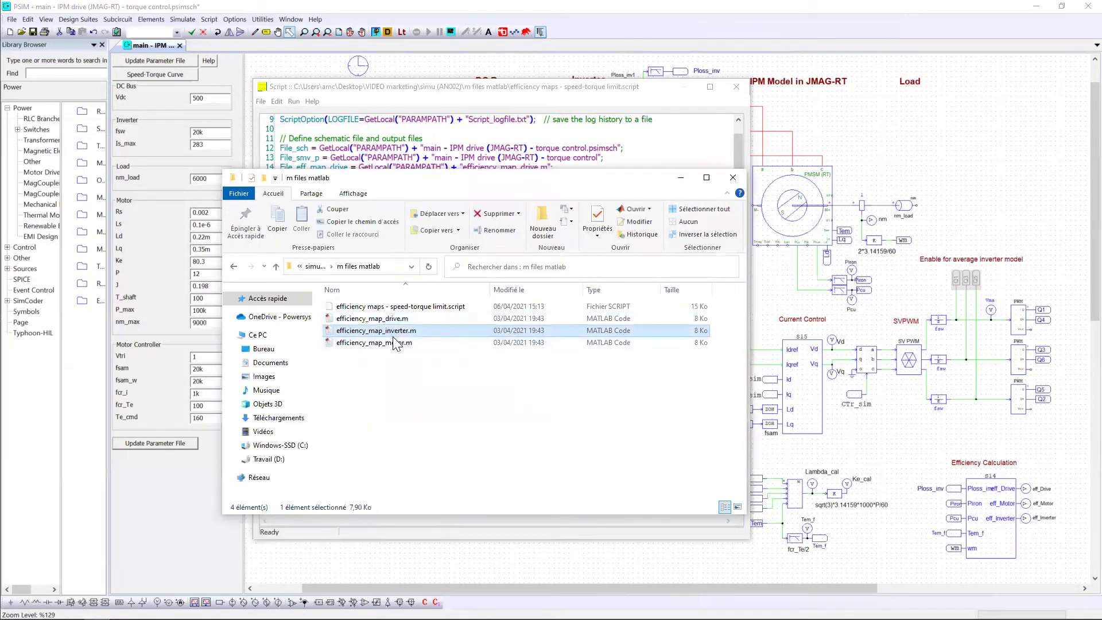
click(394, 343)
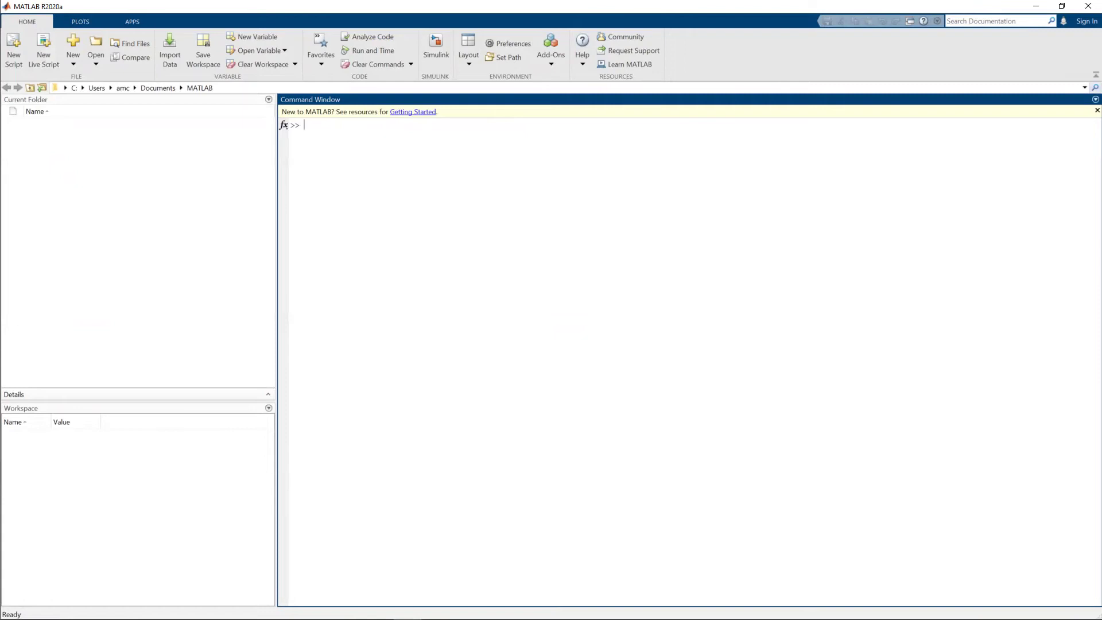
Step: Run efficiency_map_drive.m from the m files matlab folder in MATLAB to plot the drive's efficiency map
key(alt+Tab)
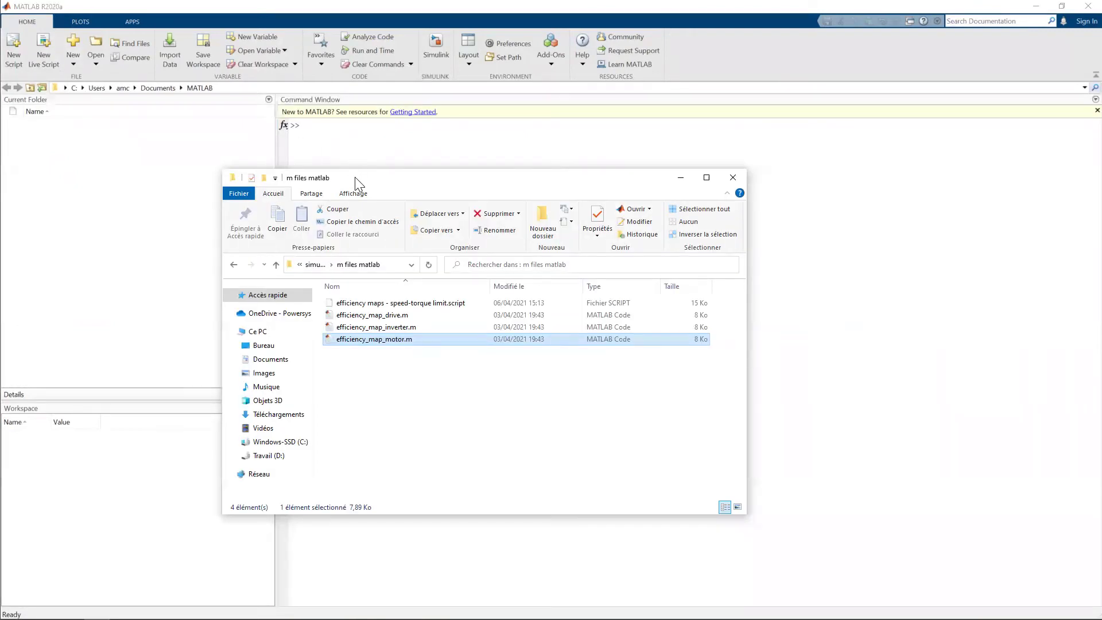
drag(364, 181, 739, 173)
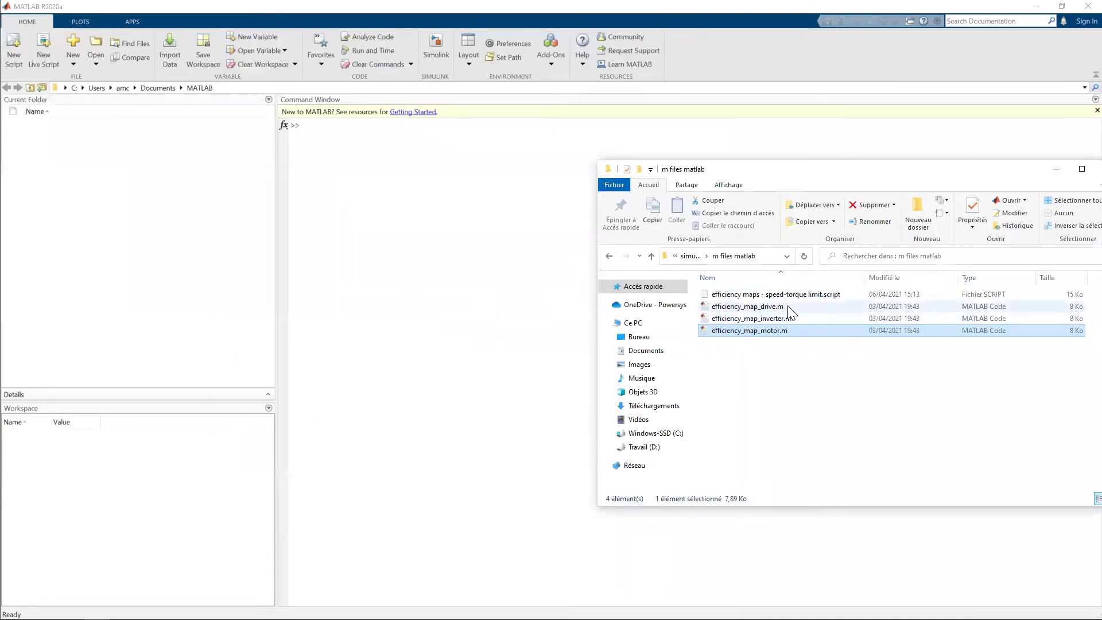
drag(817, 308, 439, 296)
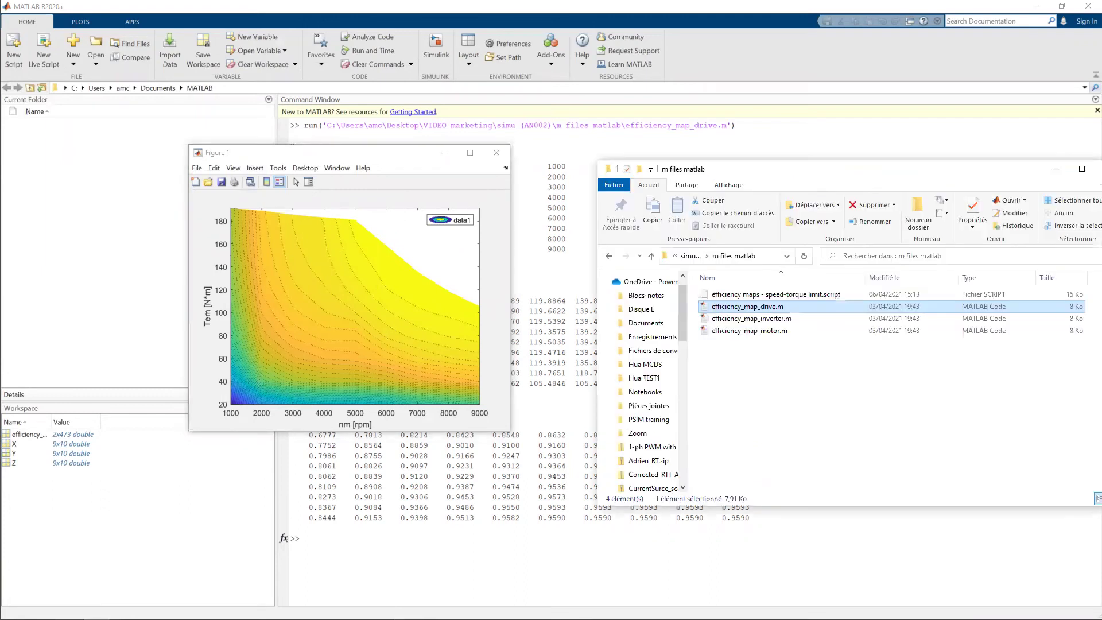
Step: Run efficiency_map_inverter.m and efficiency_map_motor.m in MATLAB to plot the inverter and motor efficiency maps
click(764, 320)
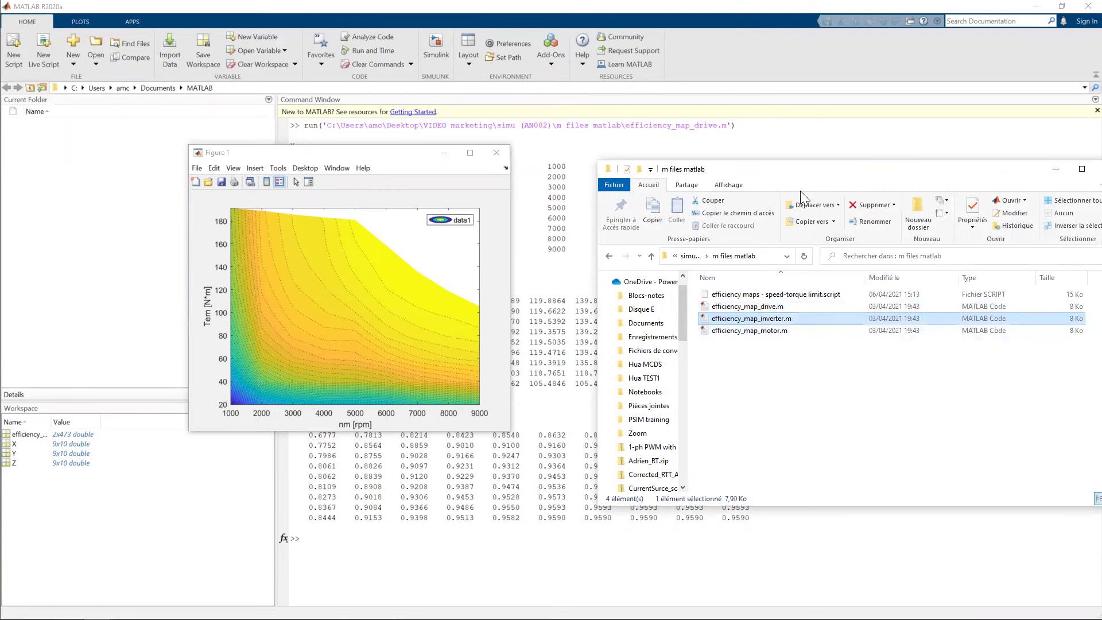
drag(802, 172, 894, 153)
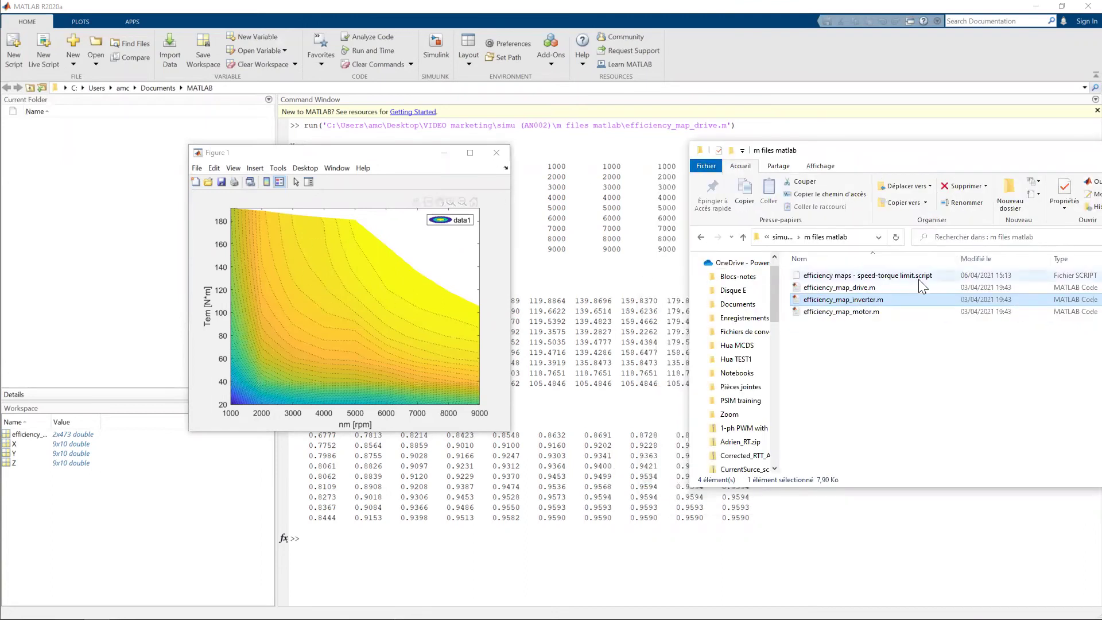
drag(884, 298, 620, 329)
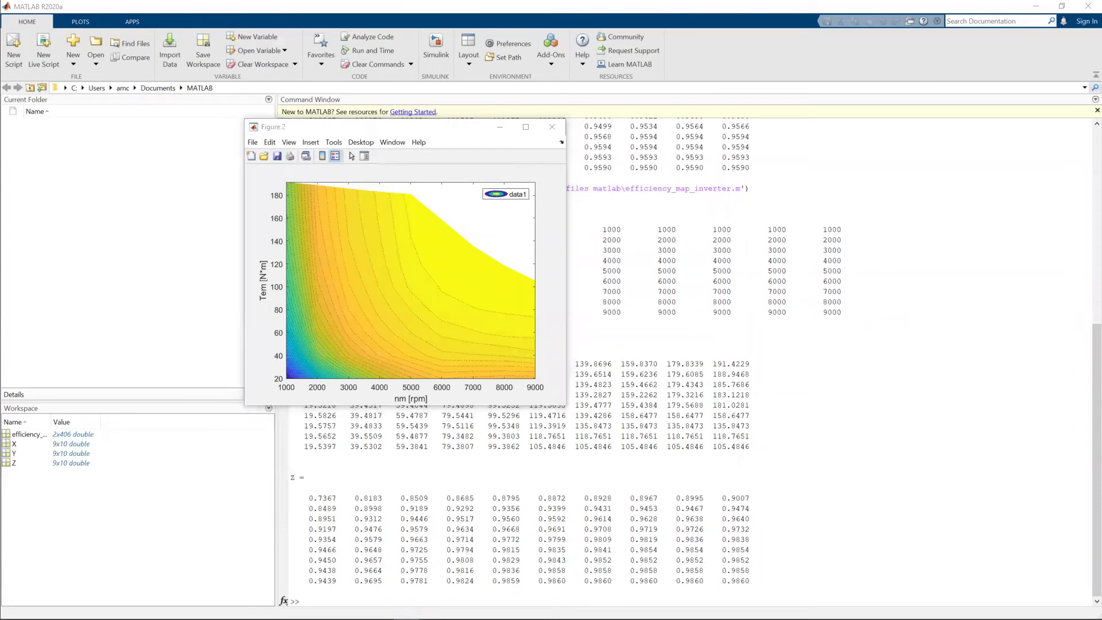
key(alt+Tab)
drag(845, 317, 607, 469)
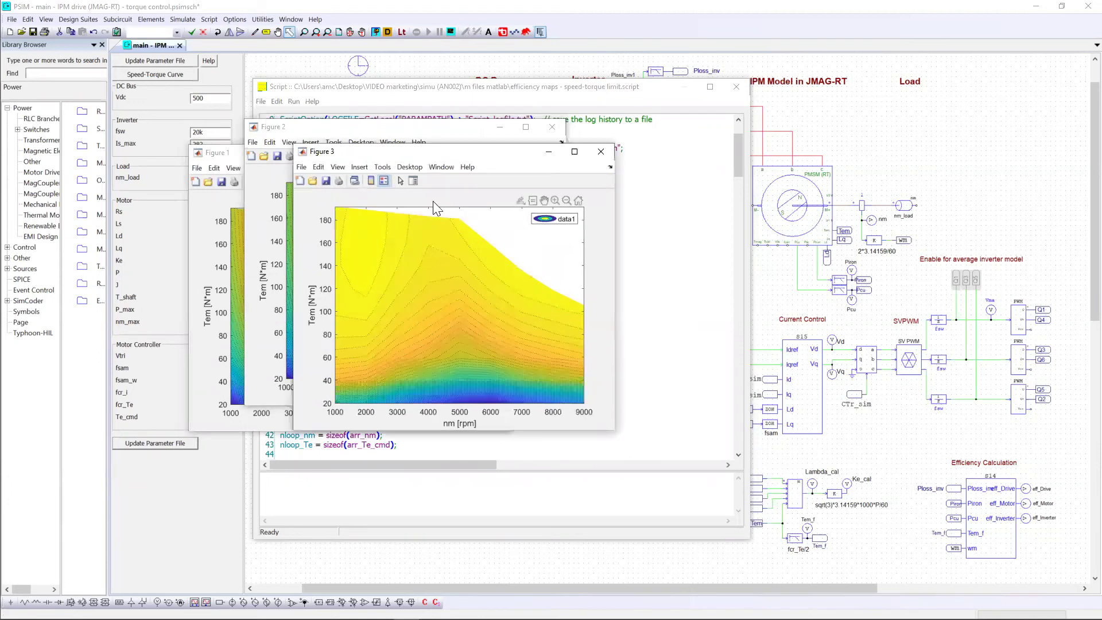
Step: Arrange the drive, inverter and motor efficiency figures side by side and place the M-files folder window beneath them
click(413, 127)
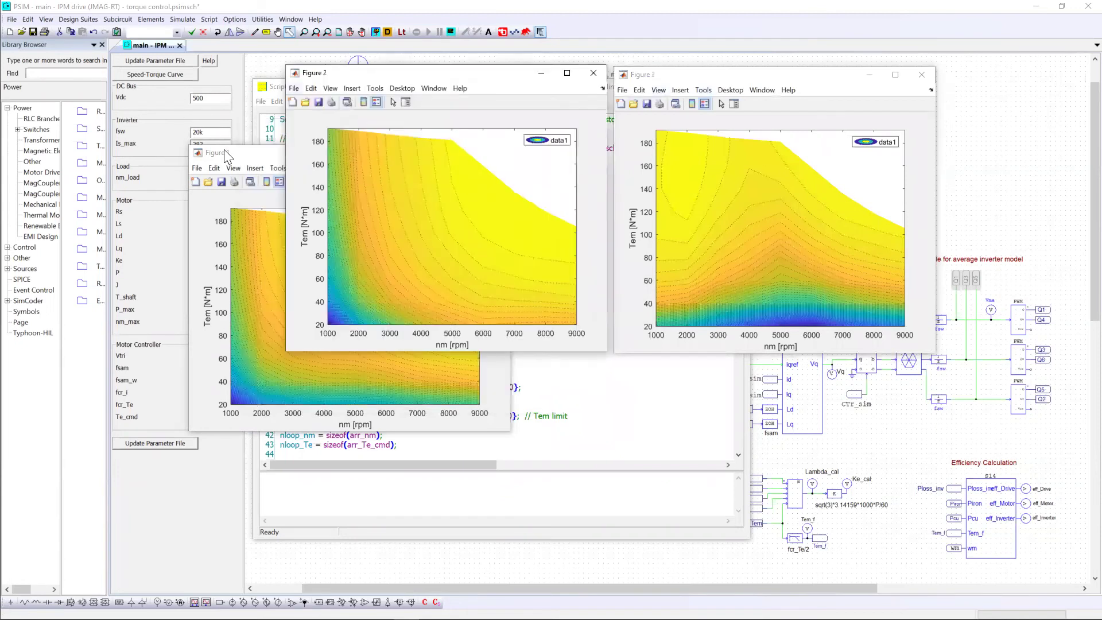
click(225, 152)
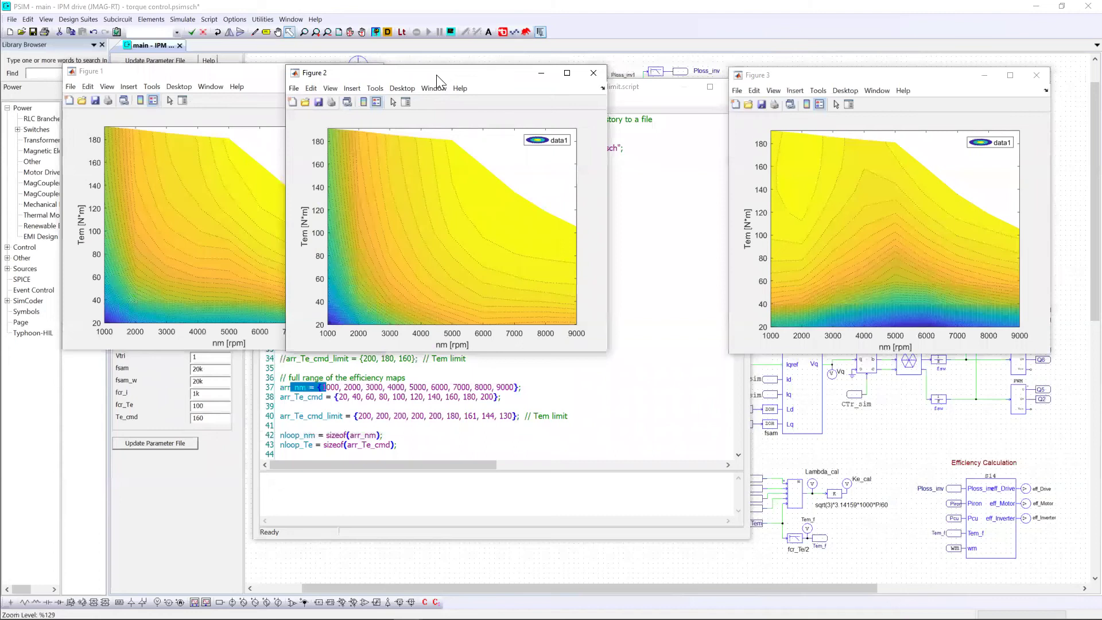
click(229, 69)
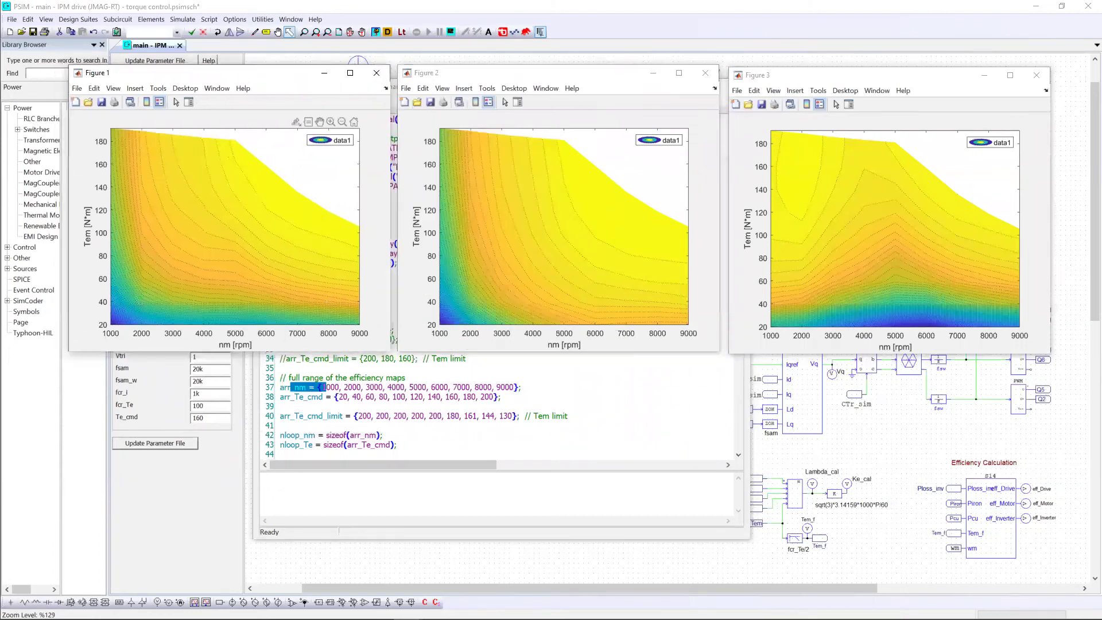
click(97, 619)
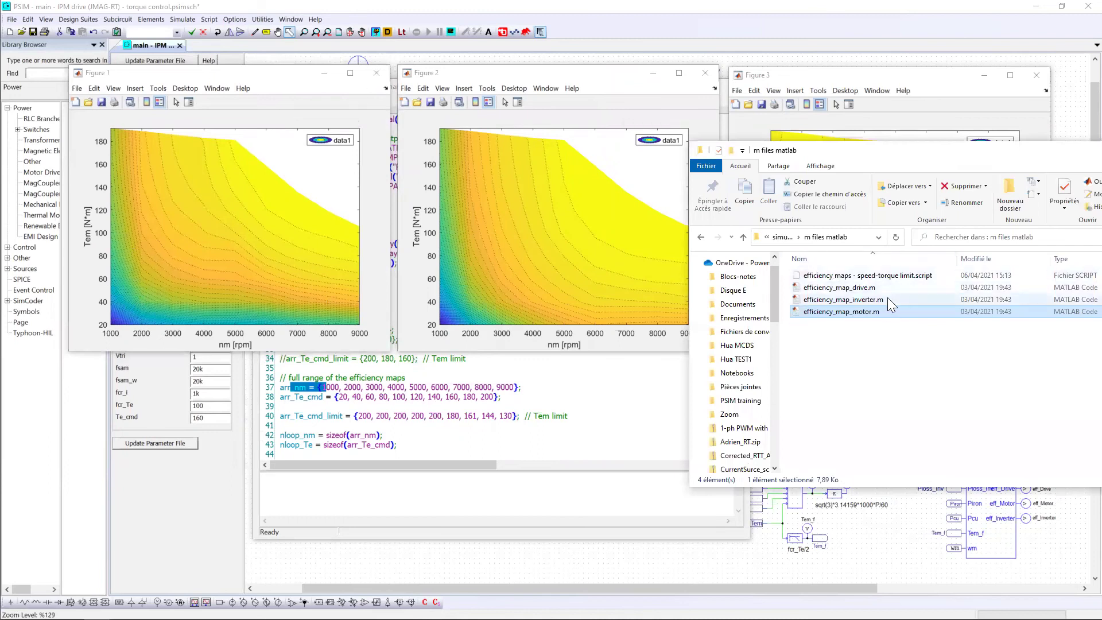
drag(898, 161, 545, 401)
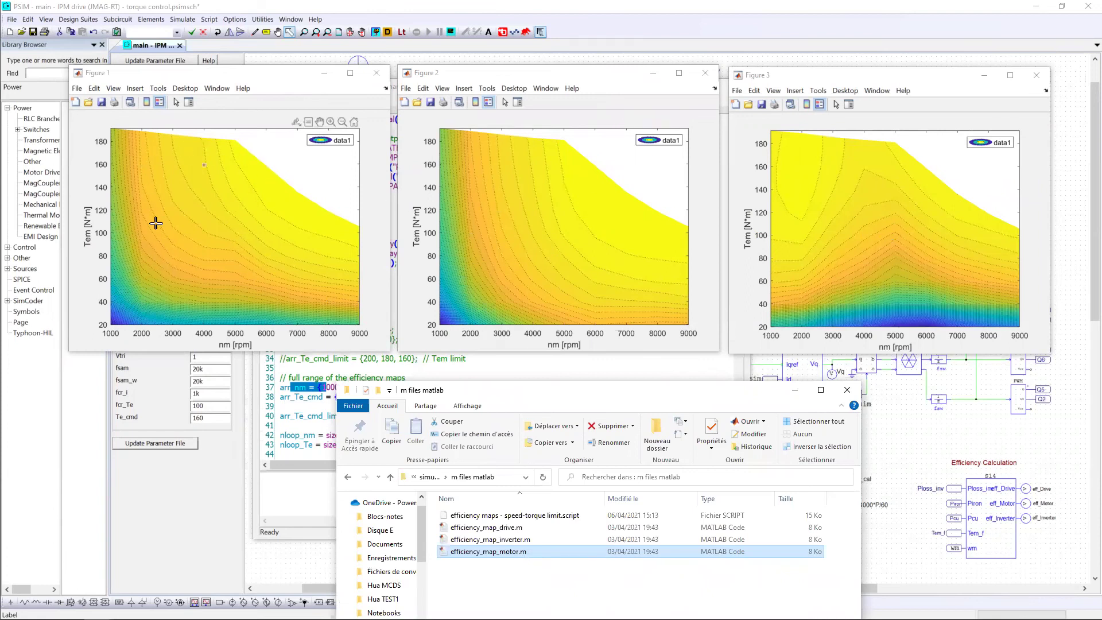
Step: Examine the speed, torque and efficiency values at individual points on the drive and inverter efficiency maps
mouse_move(224, 195)
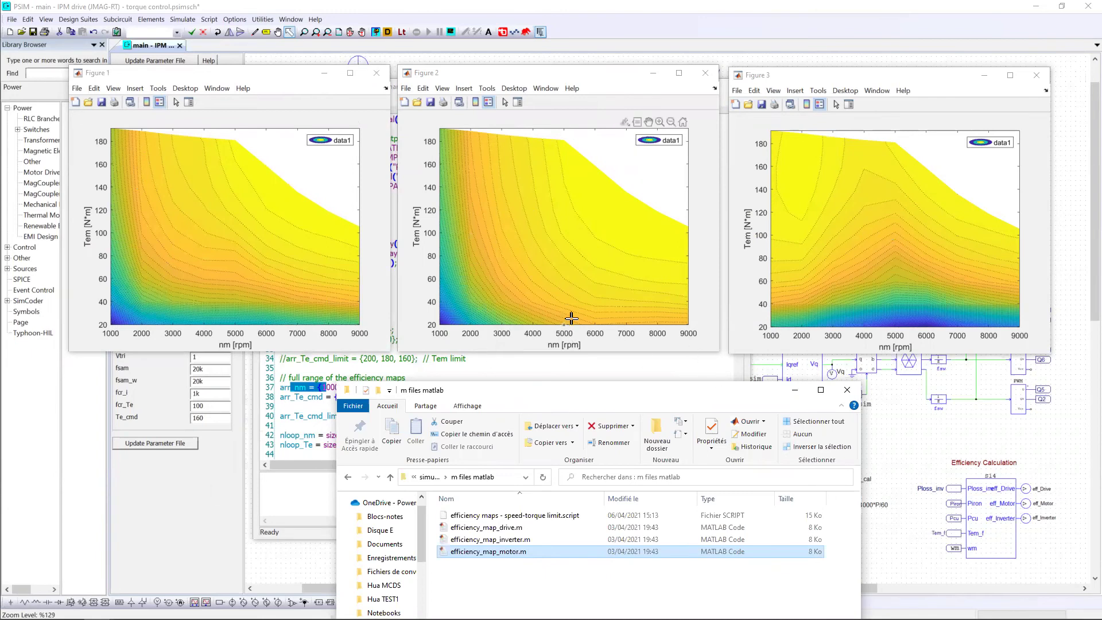
mouse_move(671, 316)
mouse_move(511, 145)
mouse_move(641, 223)
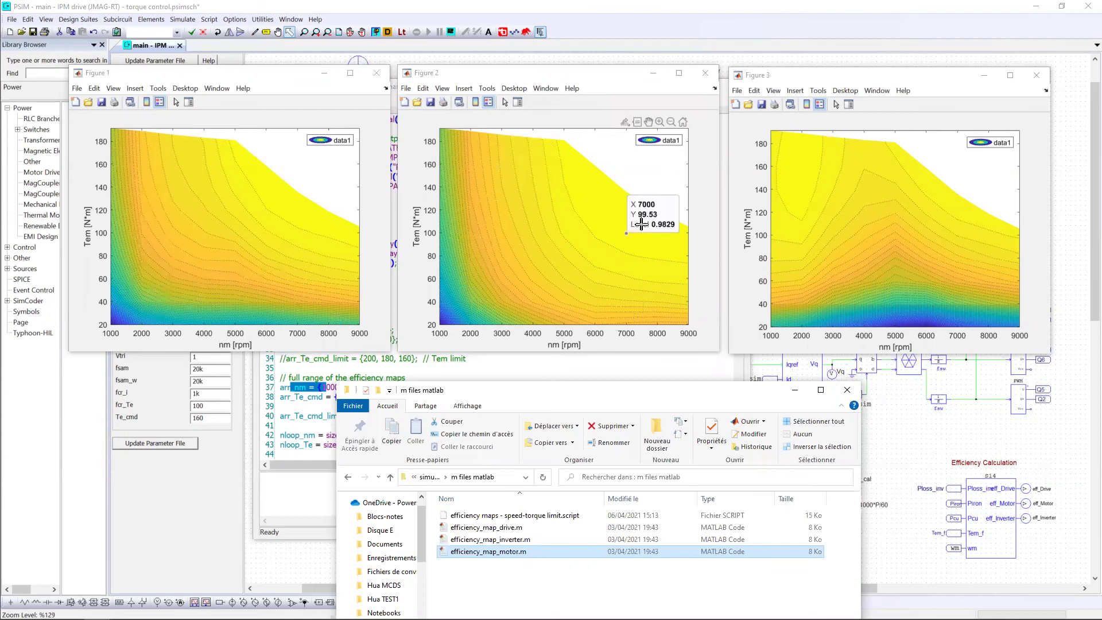